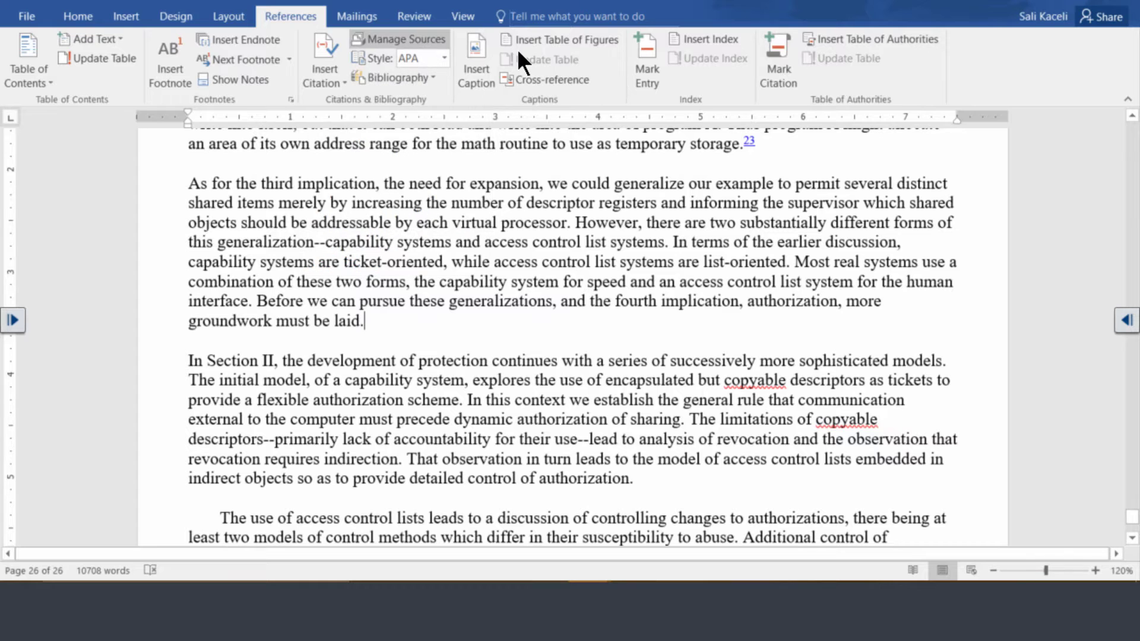
Step: Quote the sentence beginning 'Before we can pursue these generalizations' and confirm the citation style is APA
left_click(404, 39)
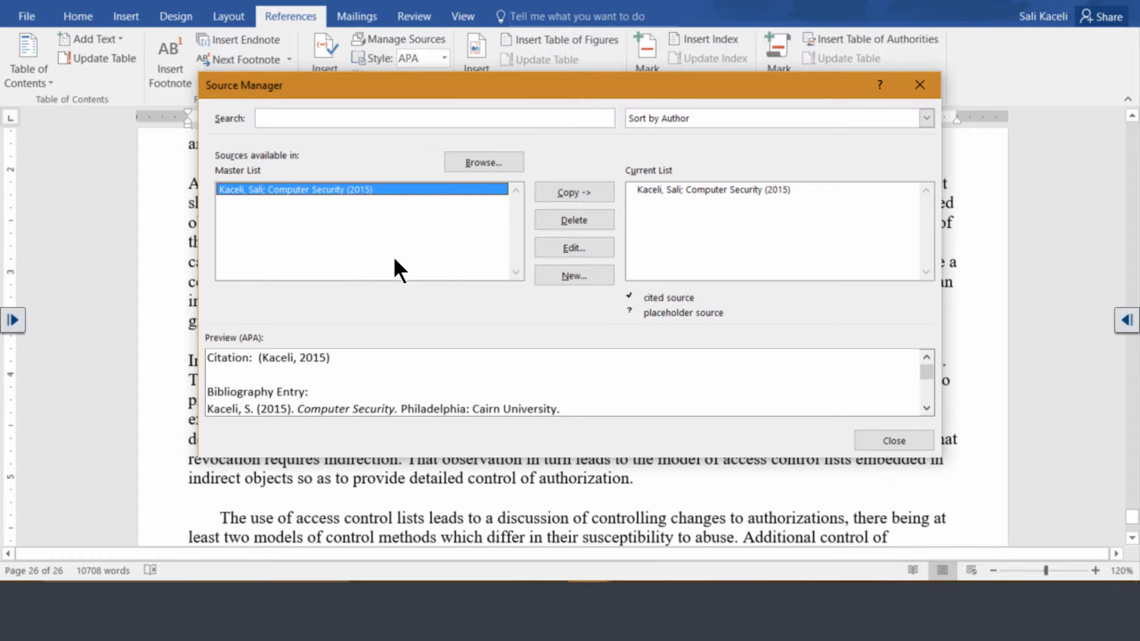
left_click(895, 442)
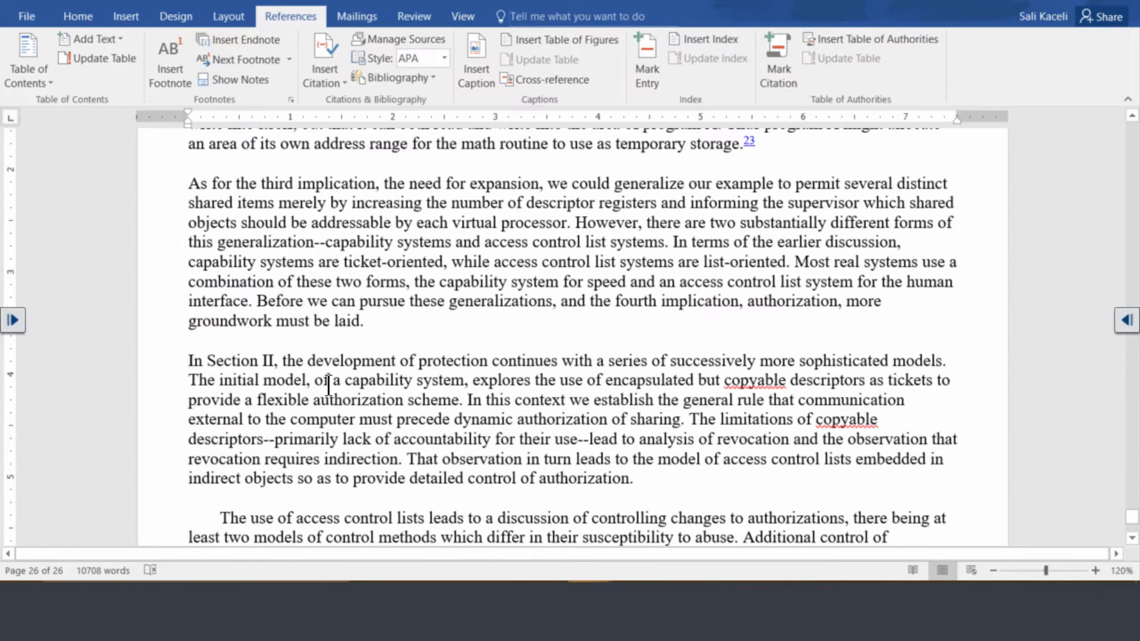
left_click(260, 301)
type("\"")
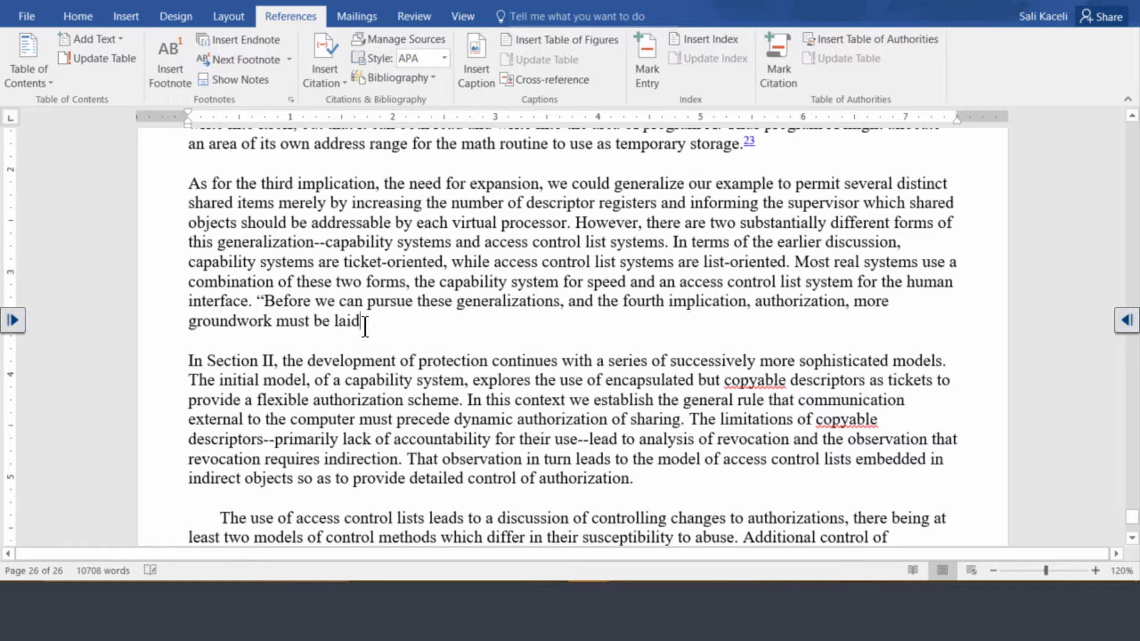
left_click(365, 323)
type("\".")
left_click(444, 58)
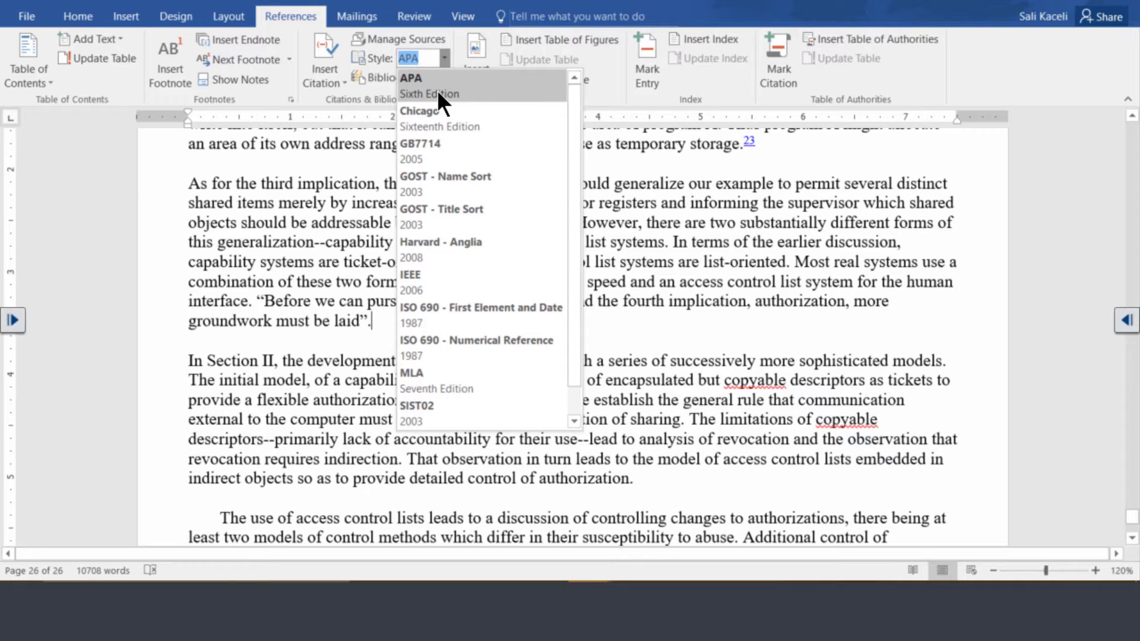
key("Escape")
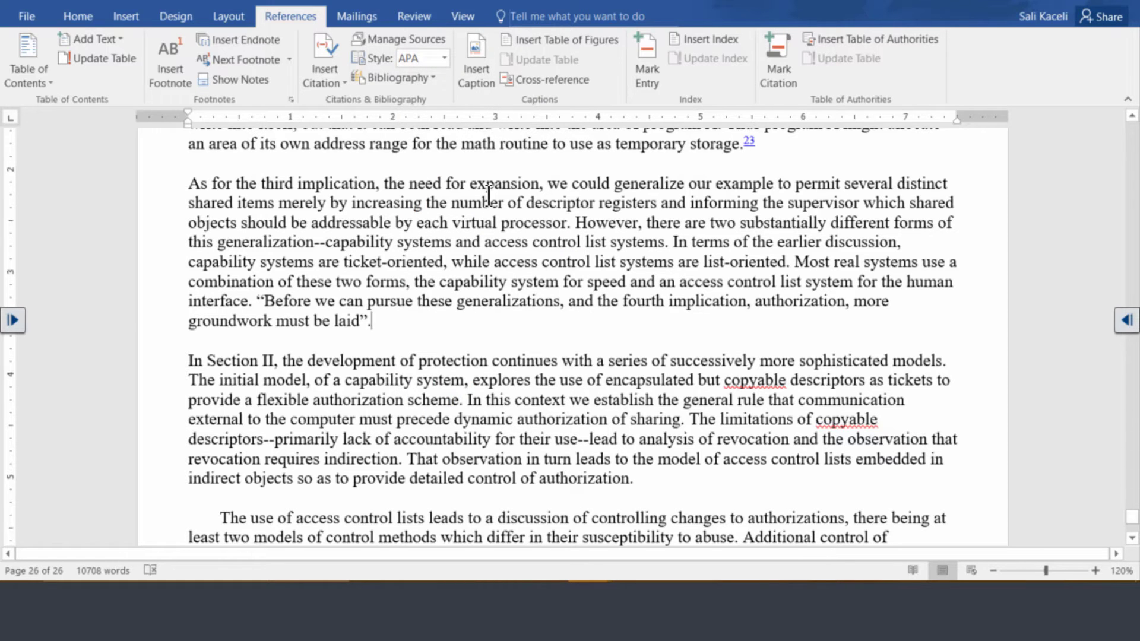
Step: Create a new Book source with author, title 'Using Office 2016', 2016, Langhorne, Cairn University
left_click(325, 83)
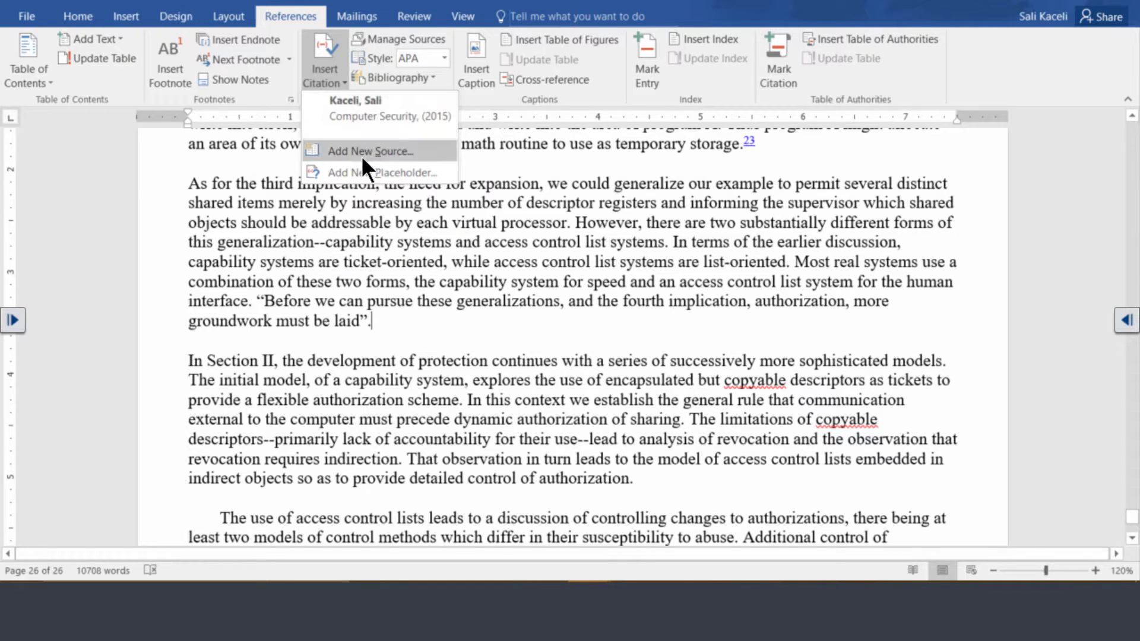
left_click(376, 152)
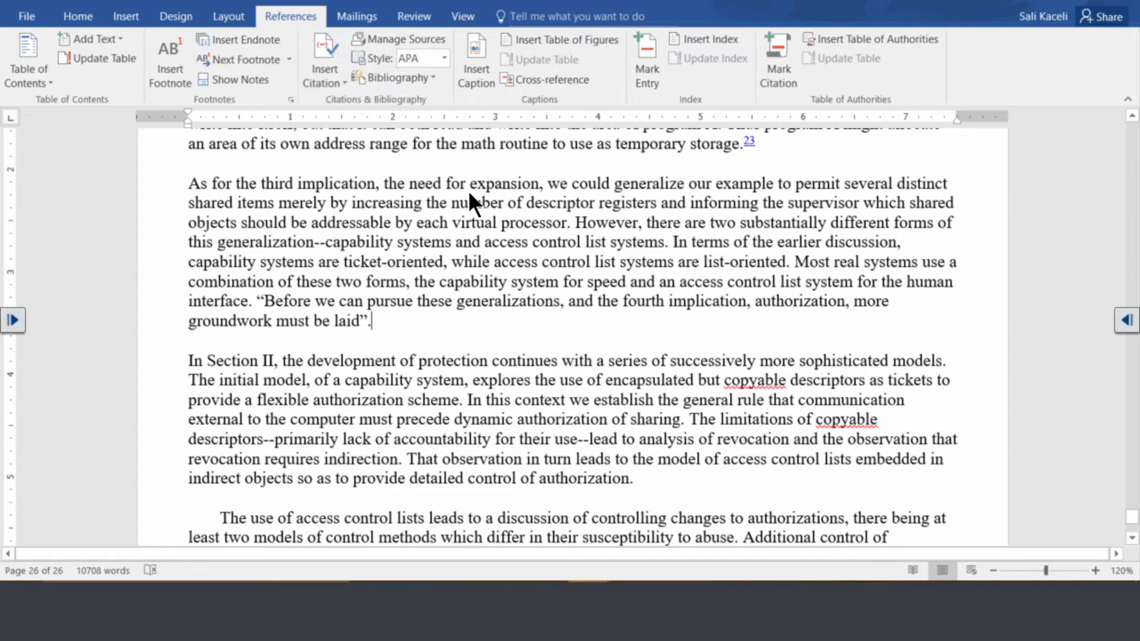
left_click(365, 97)
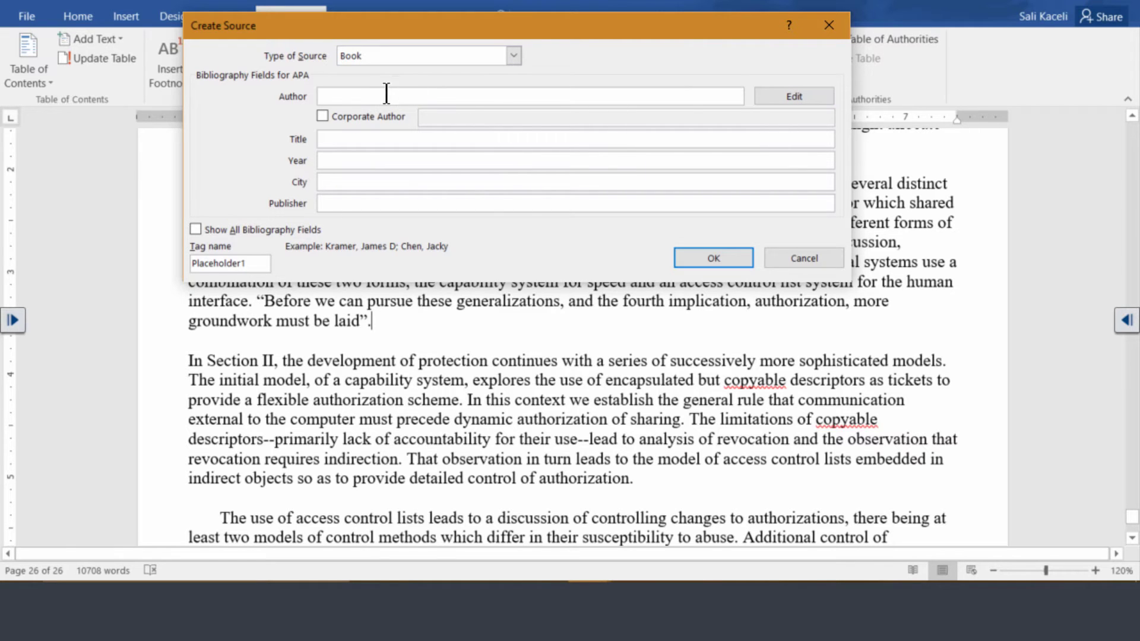
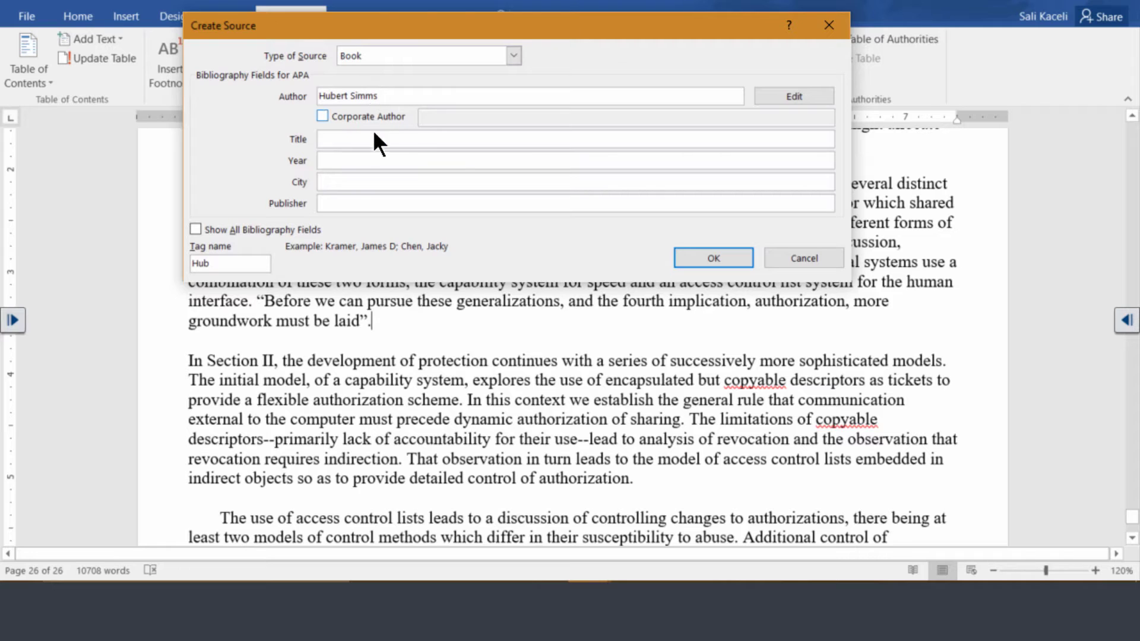
left_click(371, 135)
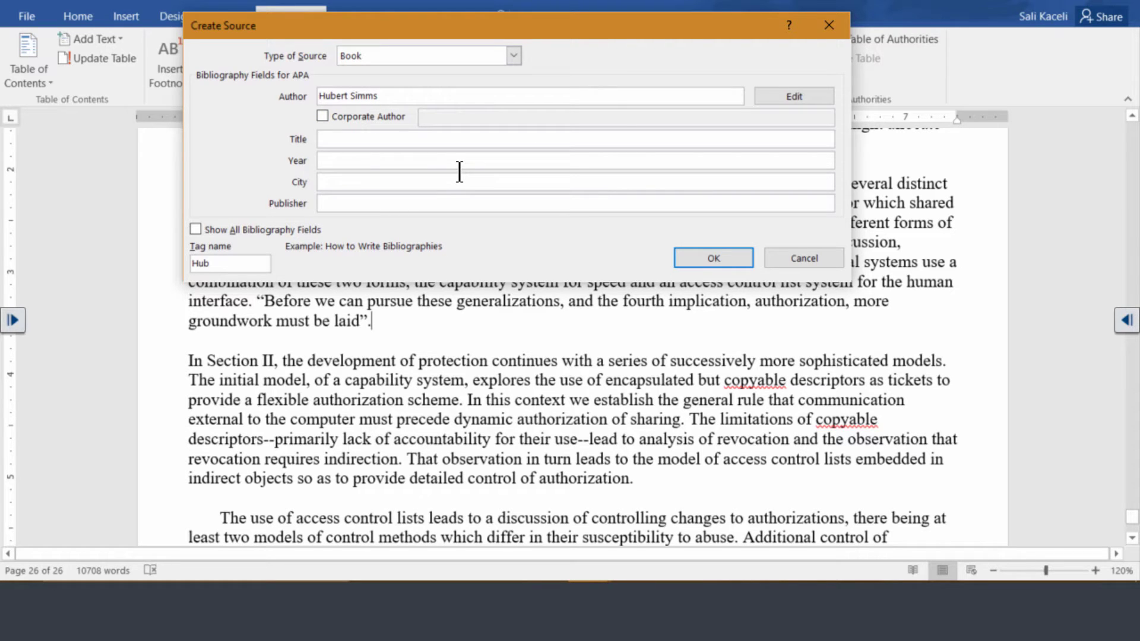
type("Using Office 2016")
left_click(350, 162)
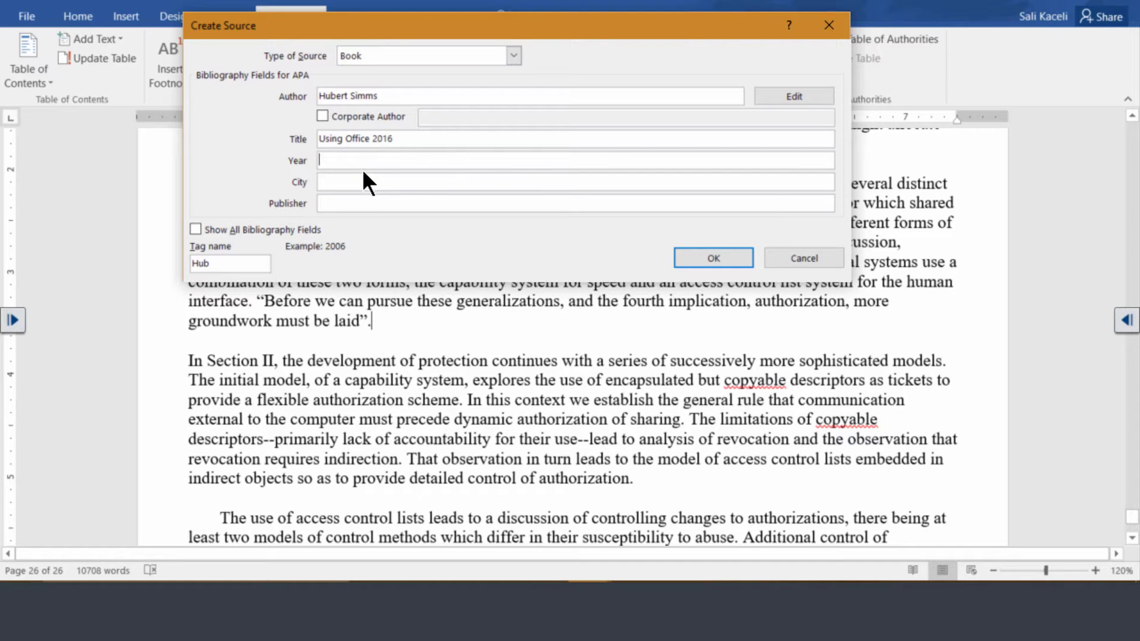
type("2016")
key("Tab")
type("Langhorne")
left_click(375, 202)
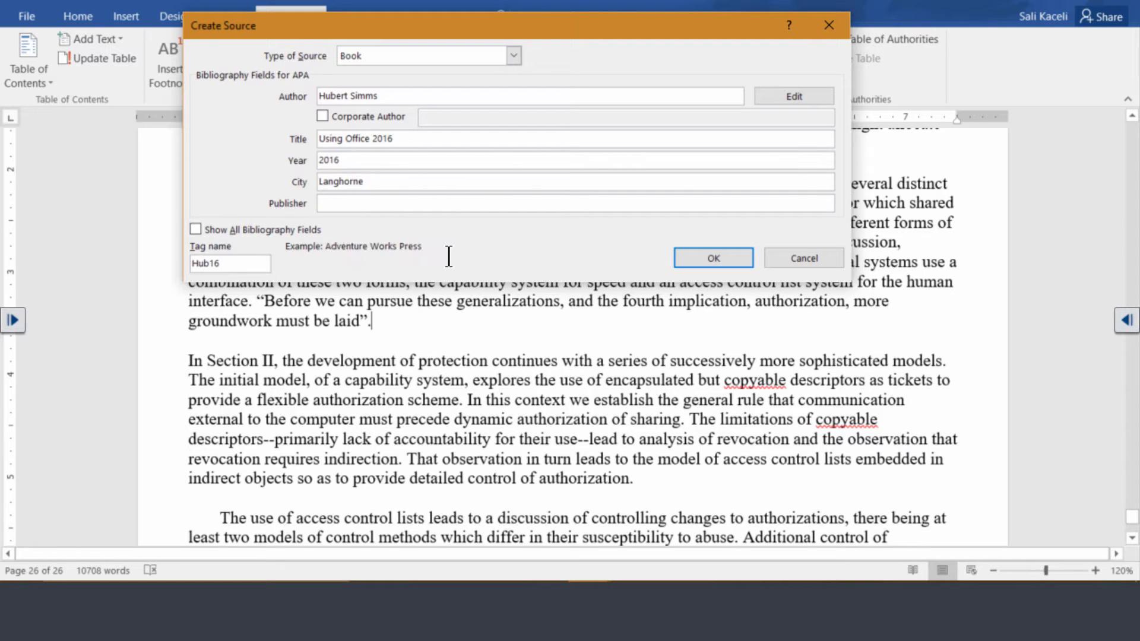
type("Cairn University")
Step: Show all bibliography fields, add pages 22-25, and insert the book citation
left_click(204, 230)
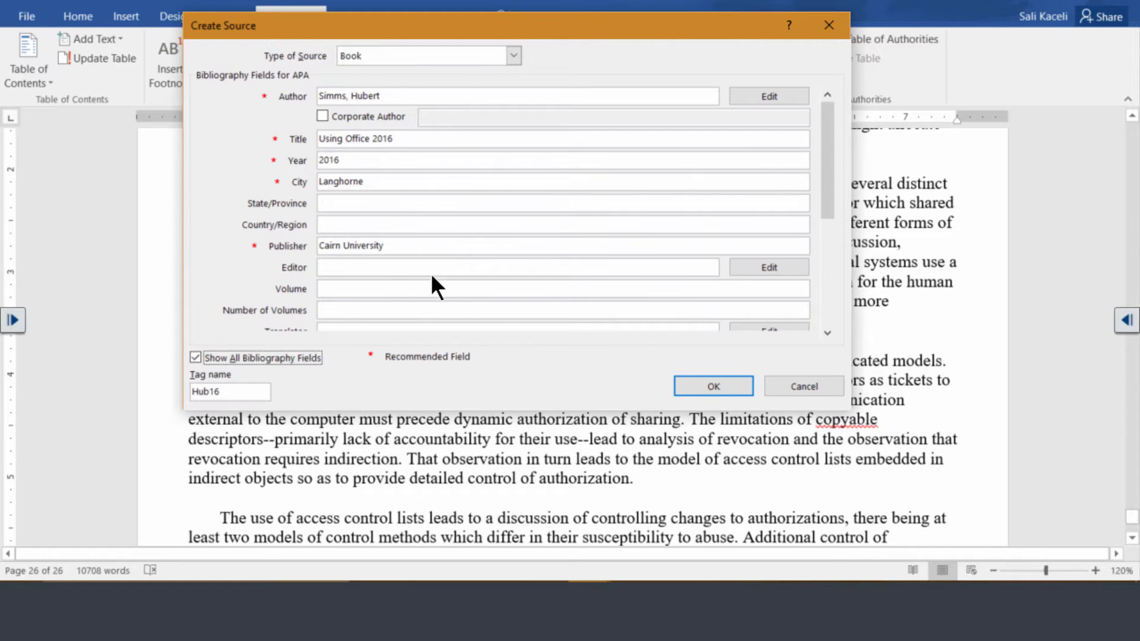
left_click(334, 289)
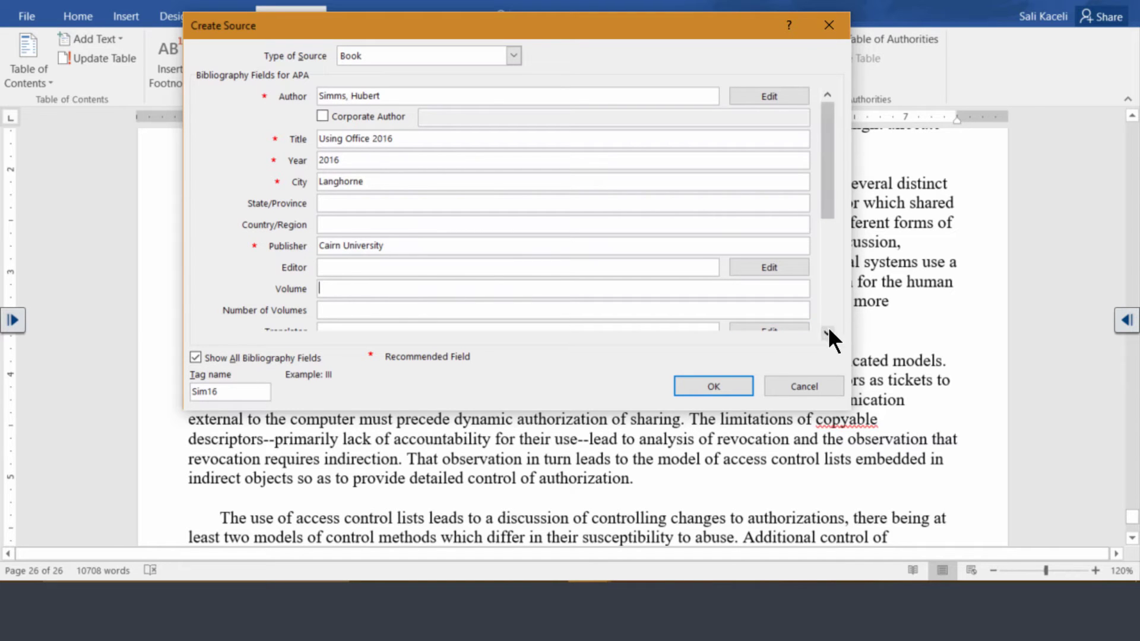
scroll(1037, 419, "down", 2)
scroll(1035, 417, "down", 1)
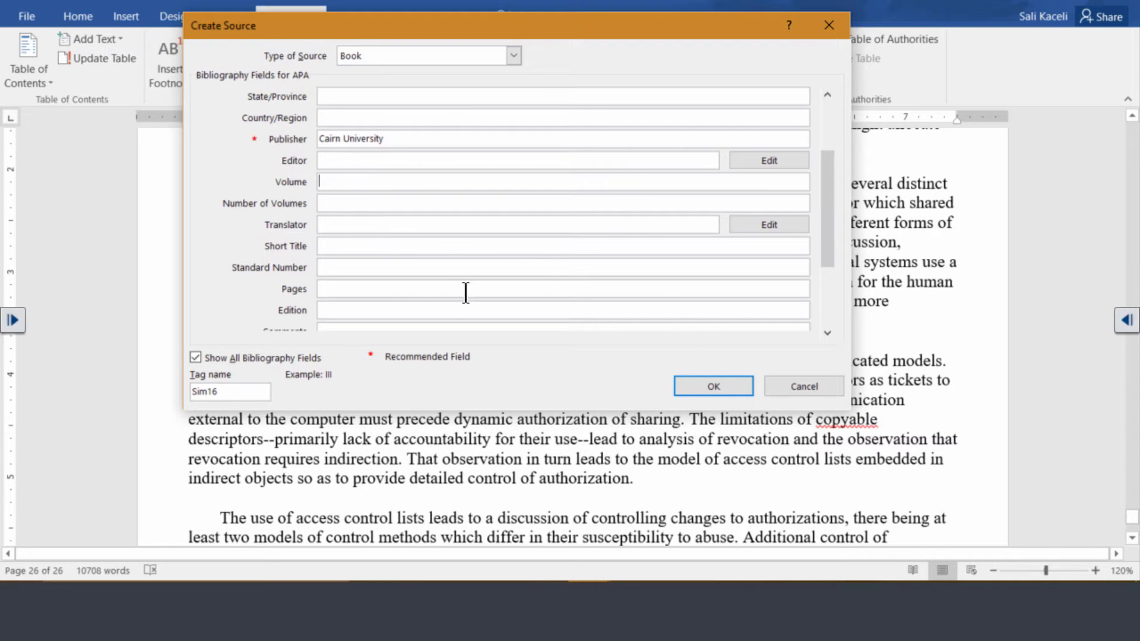
left_click(387, 290)
type("22-25")
key("Tab")
scroll(1037, 437, "down", 3)
left_click(713, 386)
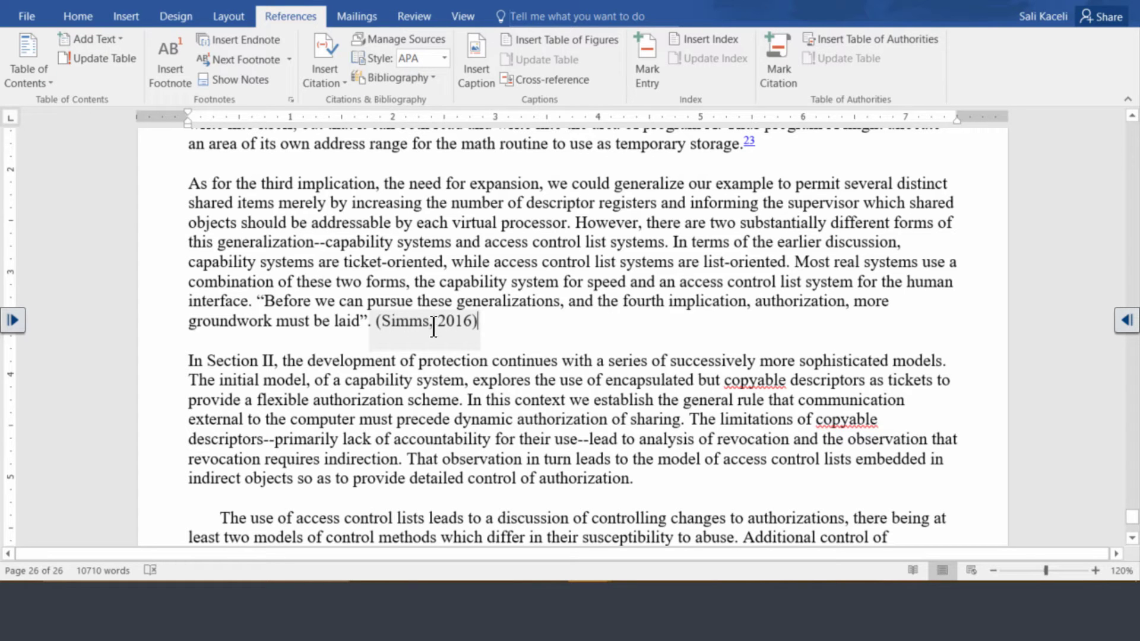
Step: Add quotation marks around the later passage 'Additional control of authorization changes … separate domains.'
scroll(498, 336, "down", 2)
key("ctrl+End")
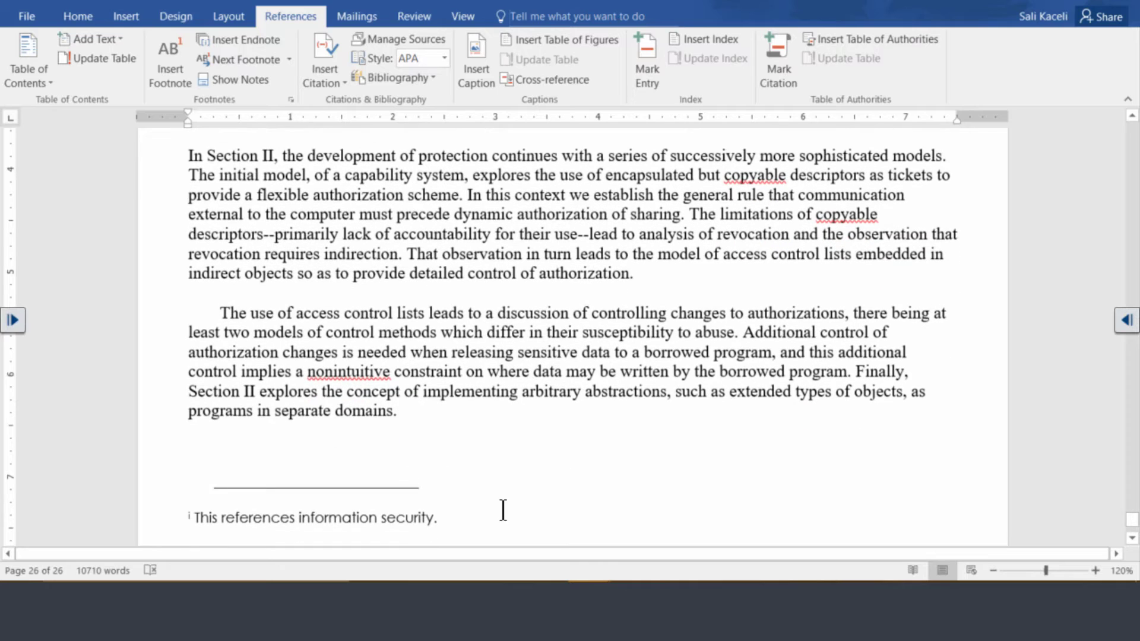
left_click(742, 332)
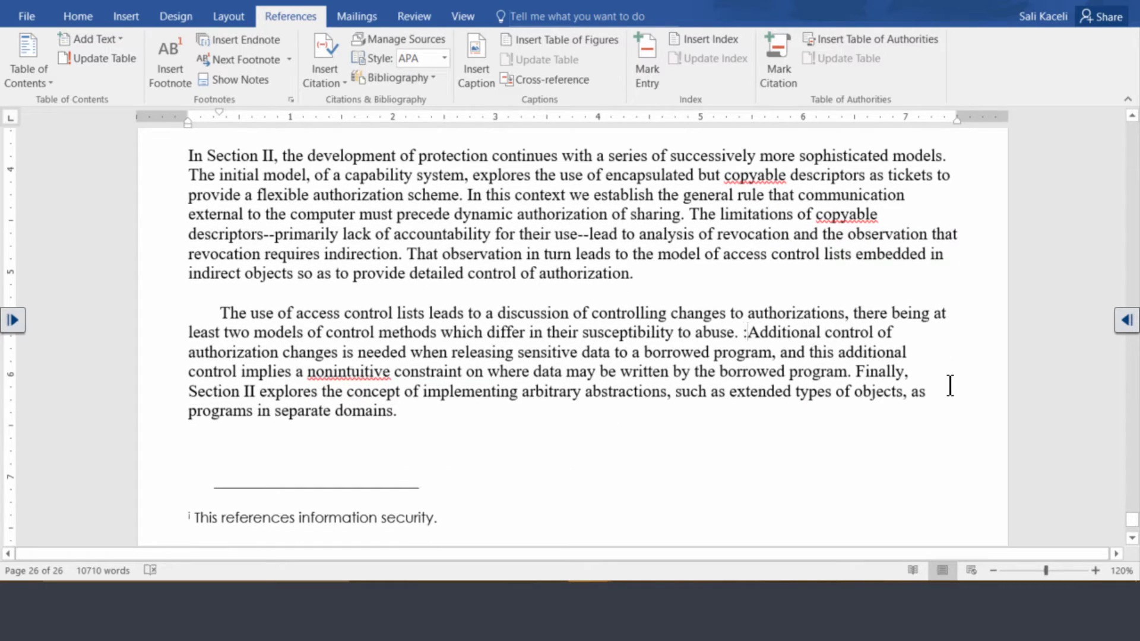
type("\"")
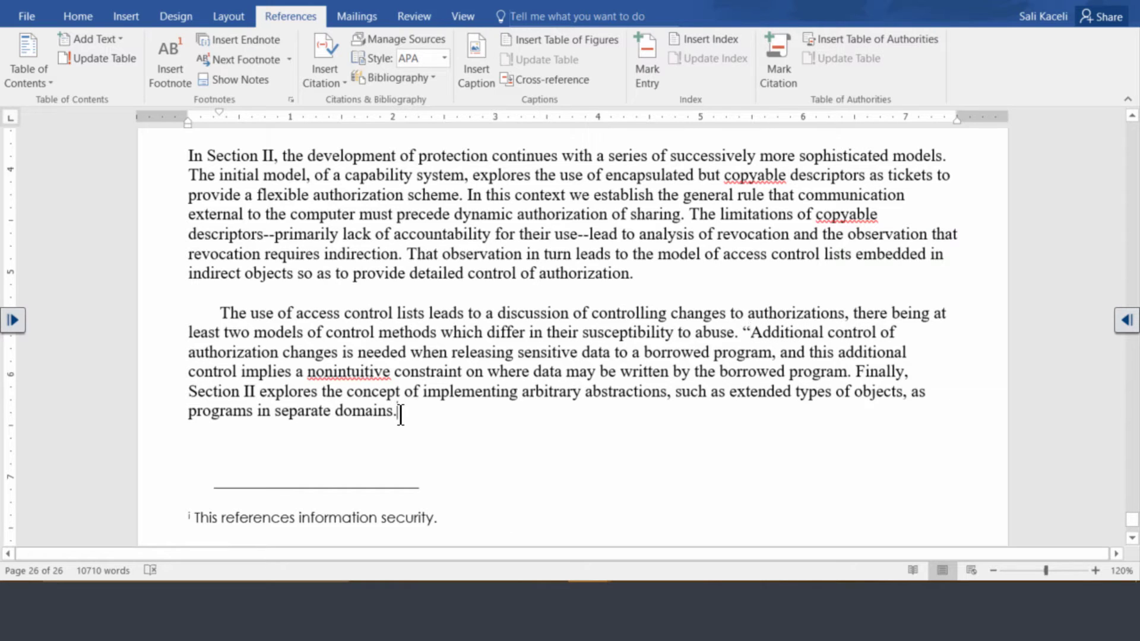
left_click(401, 413)
type("\"")
Step: Start another new citation source and open its Type of Source list
left_click(336, 83)
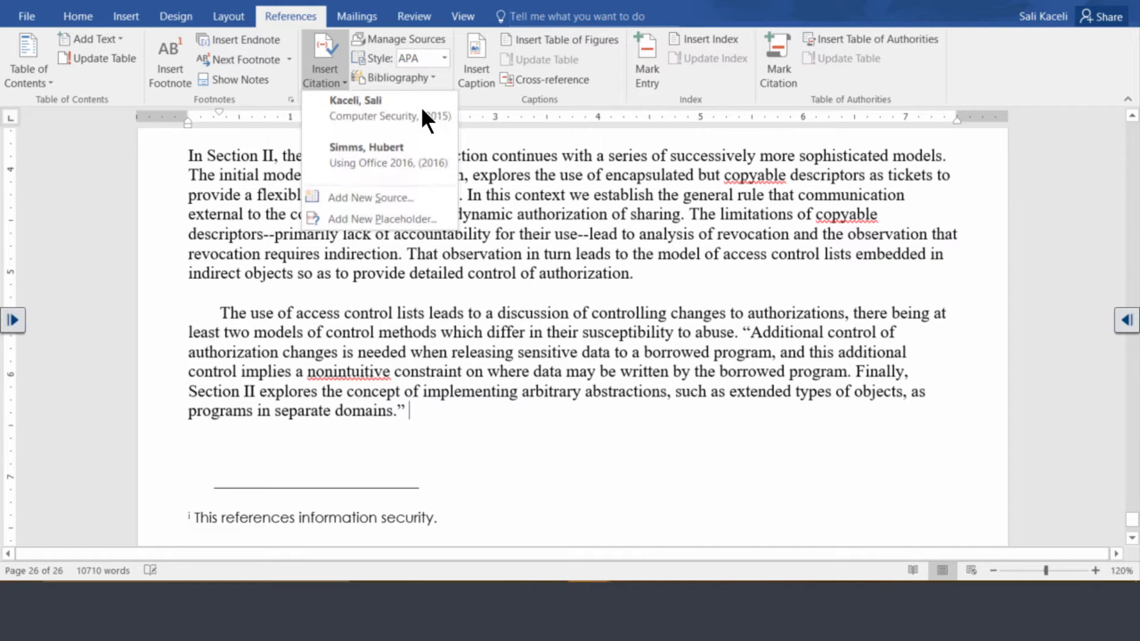
left_click(335, 197)
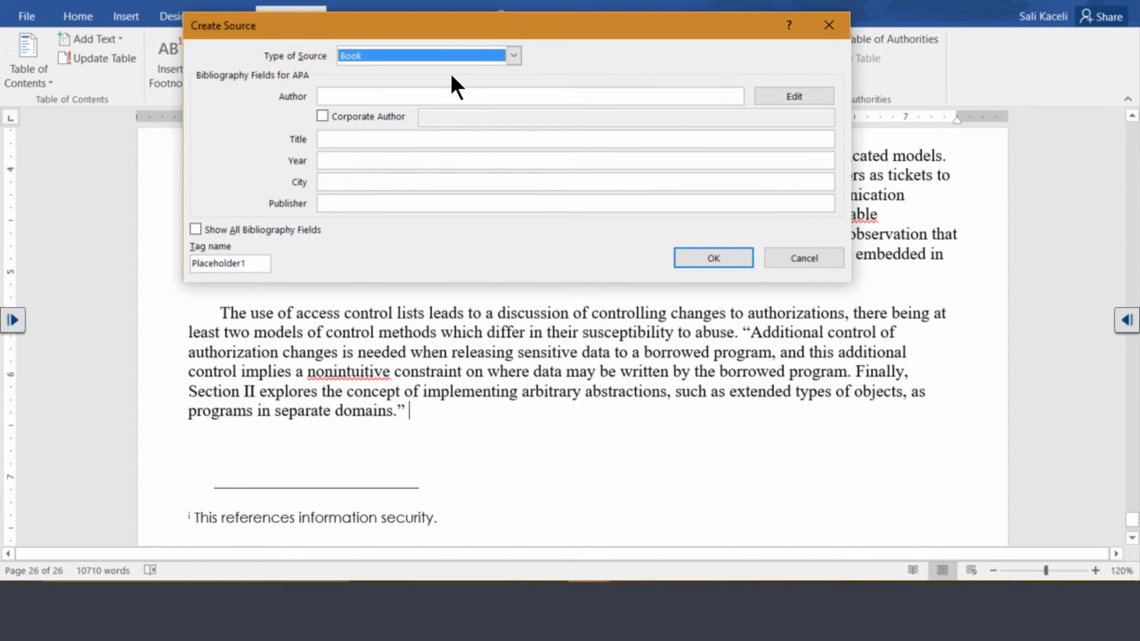
left_click(513, 56)
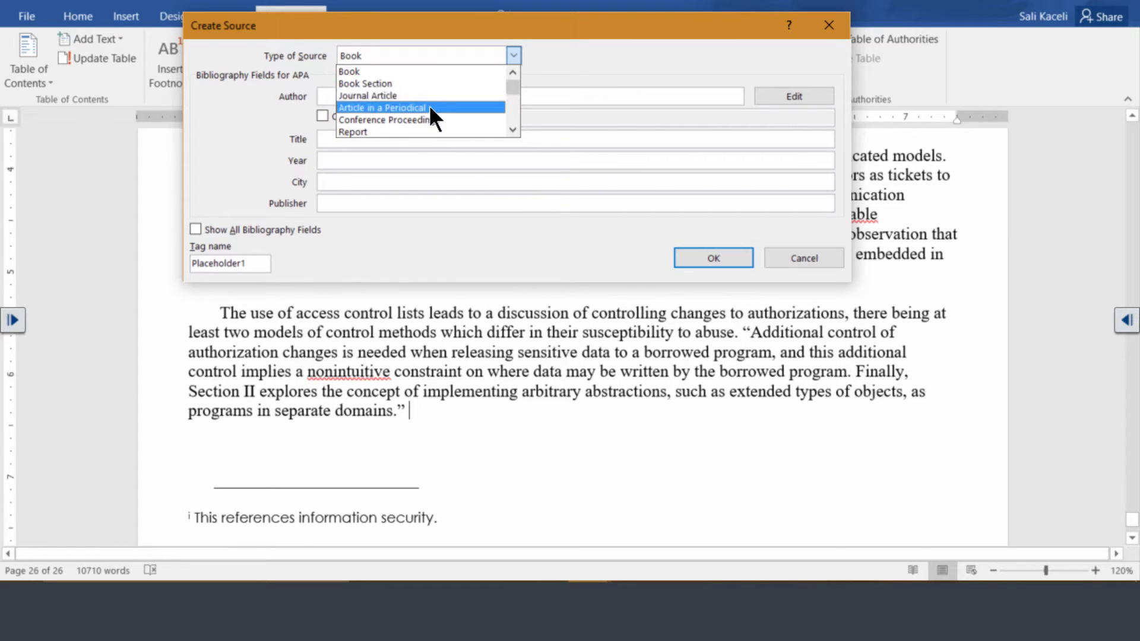
left_click(512, 129)
left_click(511, 129)
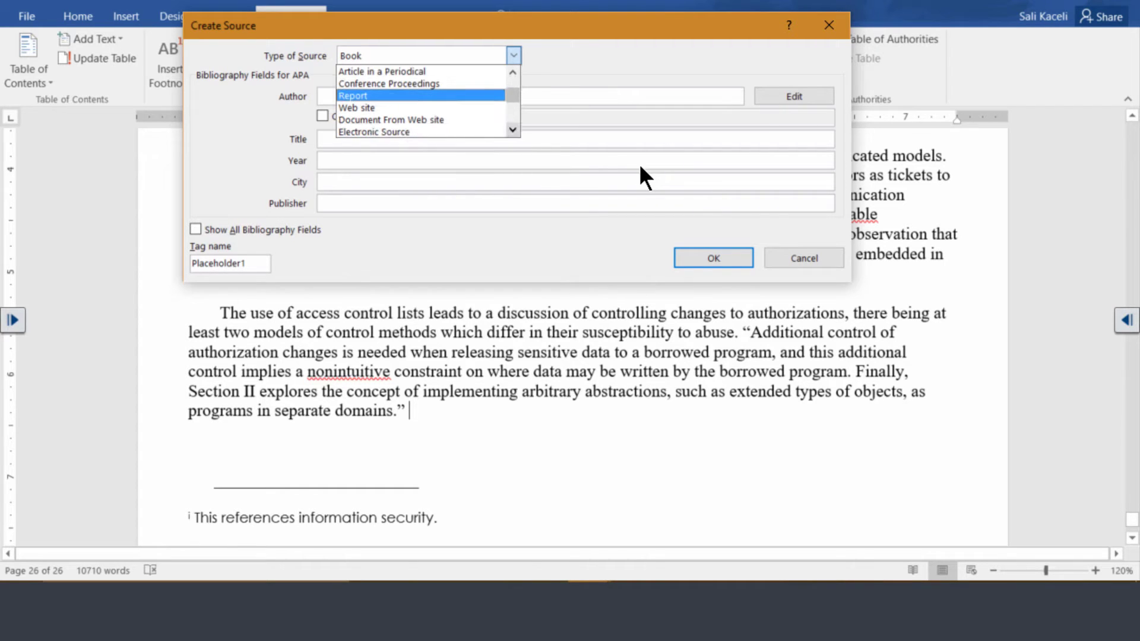
Step: Set the source type to Document From Web site
scroll(639, 162, "down", 2)
scroll(639, 163, "down", 1)
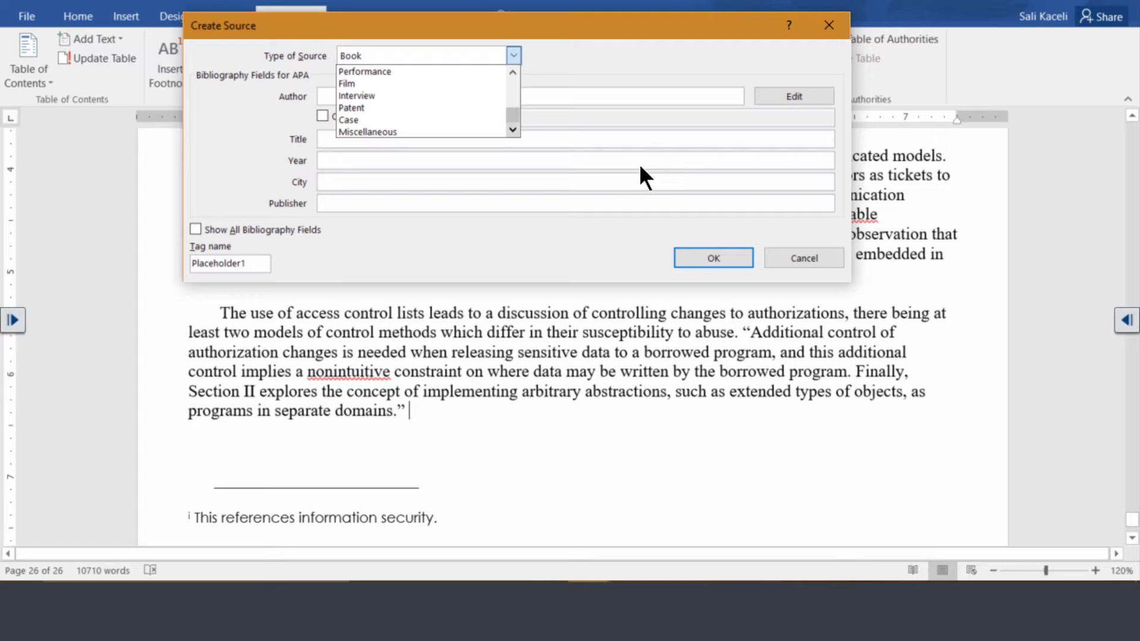
left_click(513, 72)
left_click(513, 72)
scroll(640, 97, "up", 2)
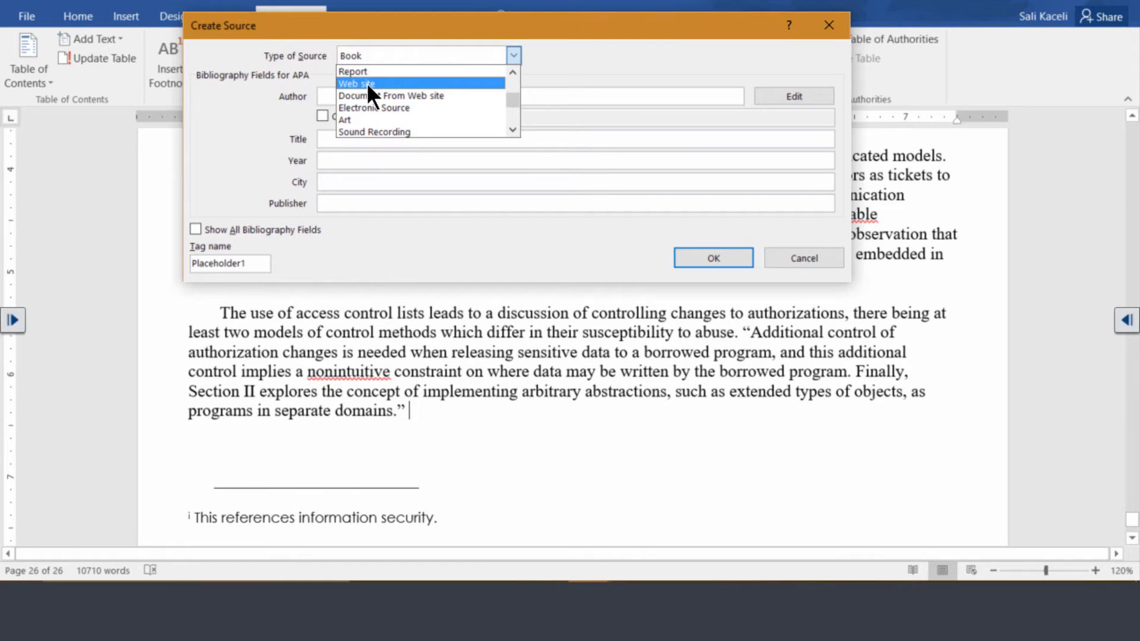
left_click(366, 83)
left_click(422, 55)
left_click(437, 119)
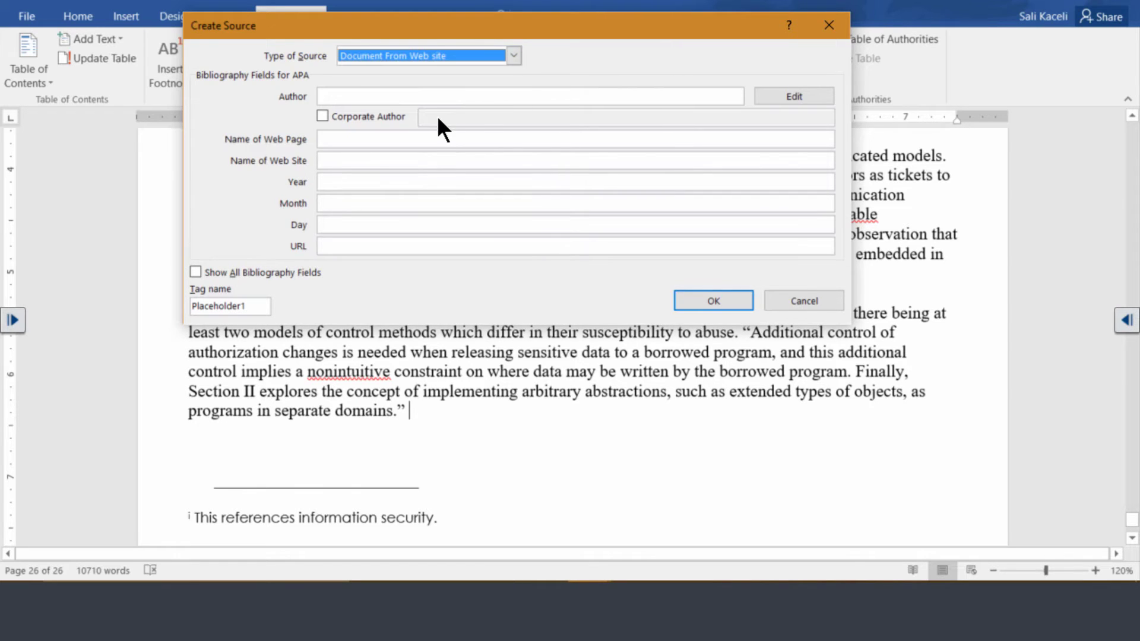
left_click(392, 96)
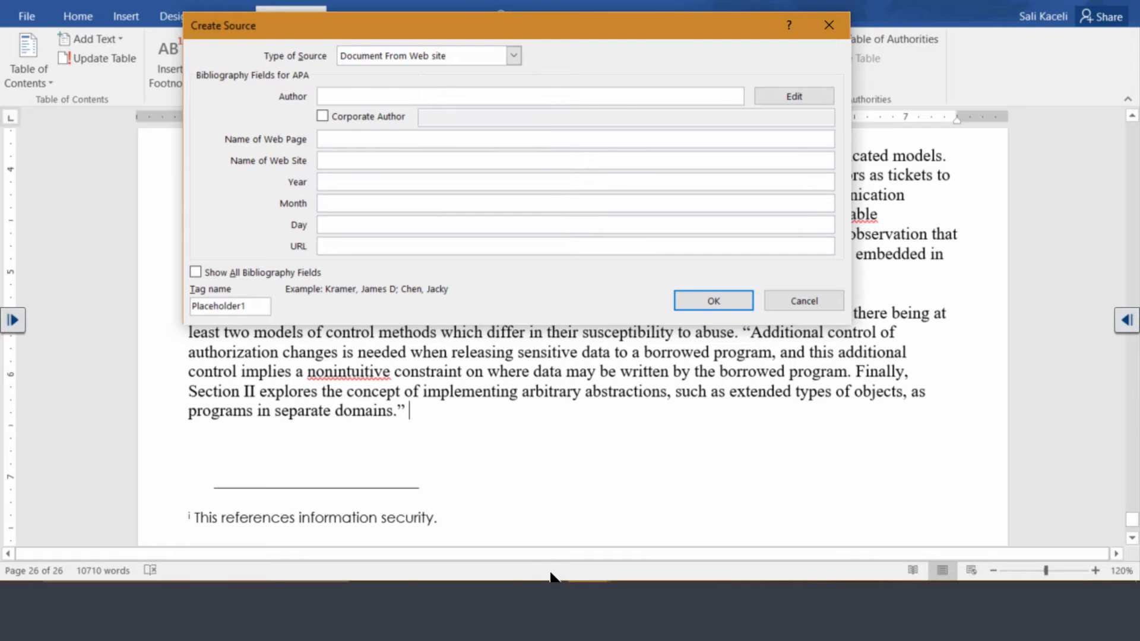
Step: In Chrome, select and copy the author's name from the CNN article 'Can laws keep up with tech world?'
key("alt+Tab")
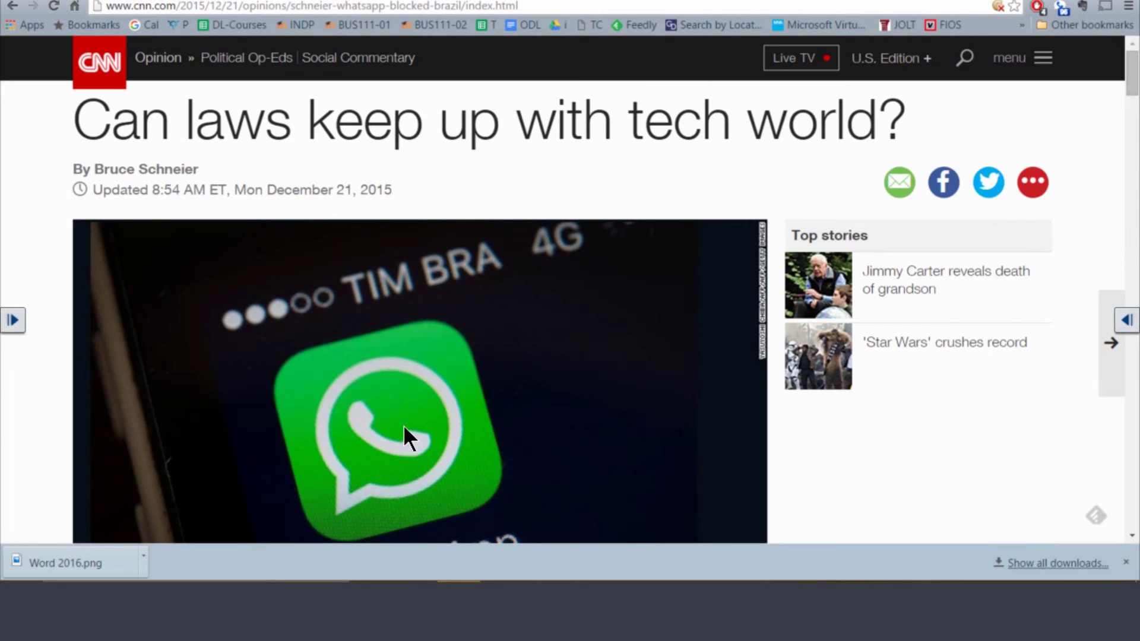
scroll(484, 179, "down", 3)
scroll(368, 184, "up", 3)
scroll(565, 190, "down", 3)
scroll(522, 237, "up", 3)
left_click_drag(199, 169, 94, 170)
key("ctrl+c")
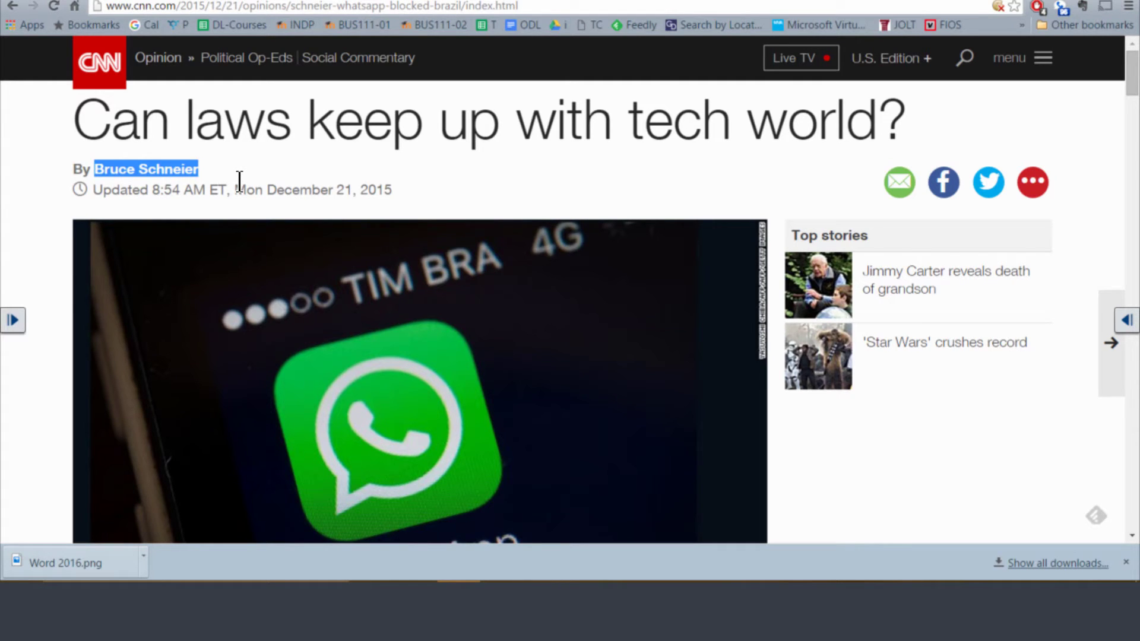
mouse_move(720, 570)
mouse_move(736, 541)
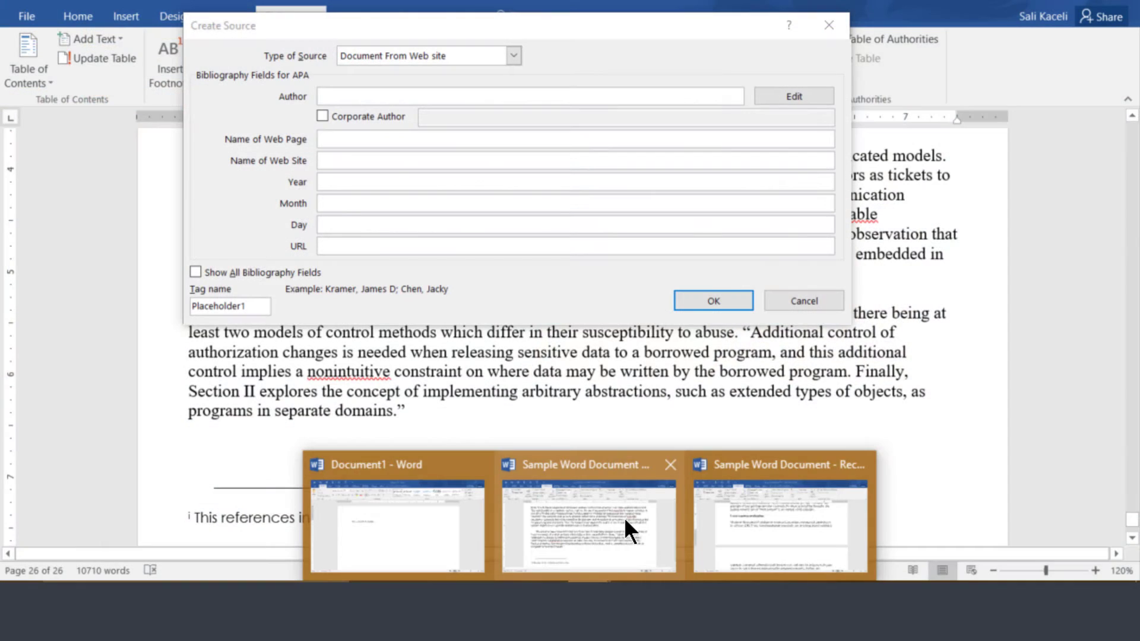
Step: Paste the article's author and headline into the Author and web page name fields
left_click(624, 521)
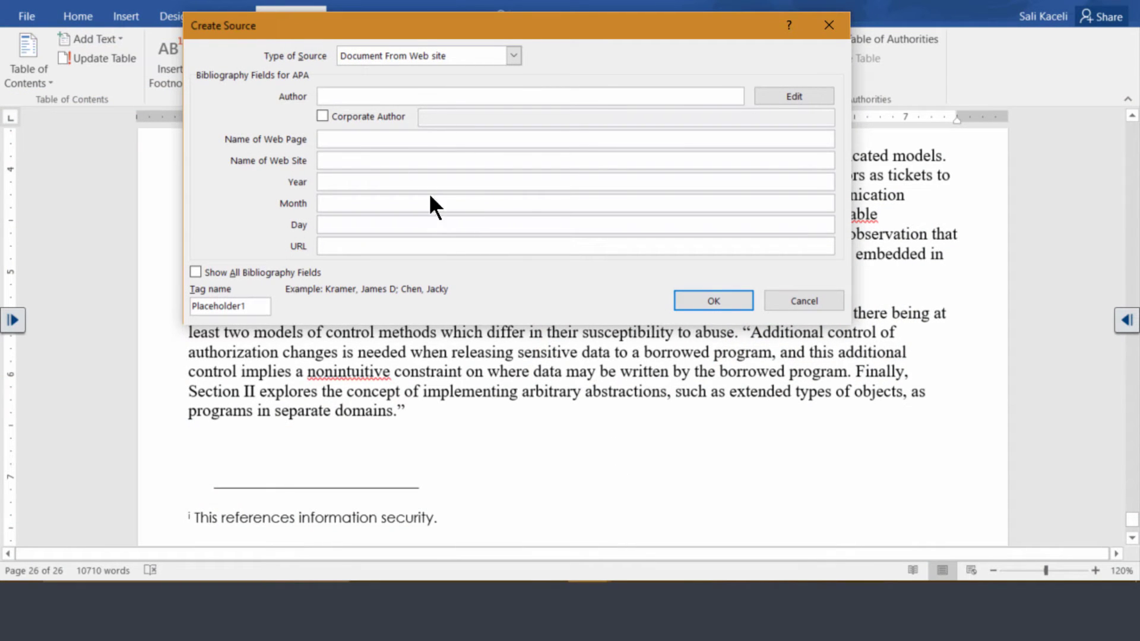
right_click(342, 96)
left_click(306, 146)
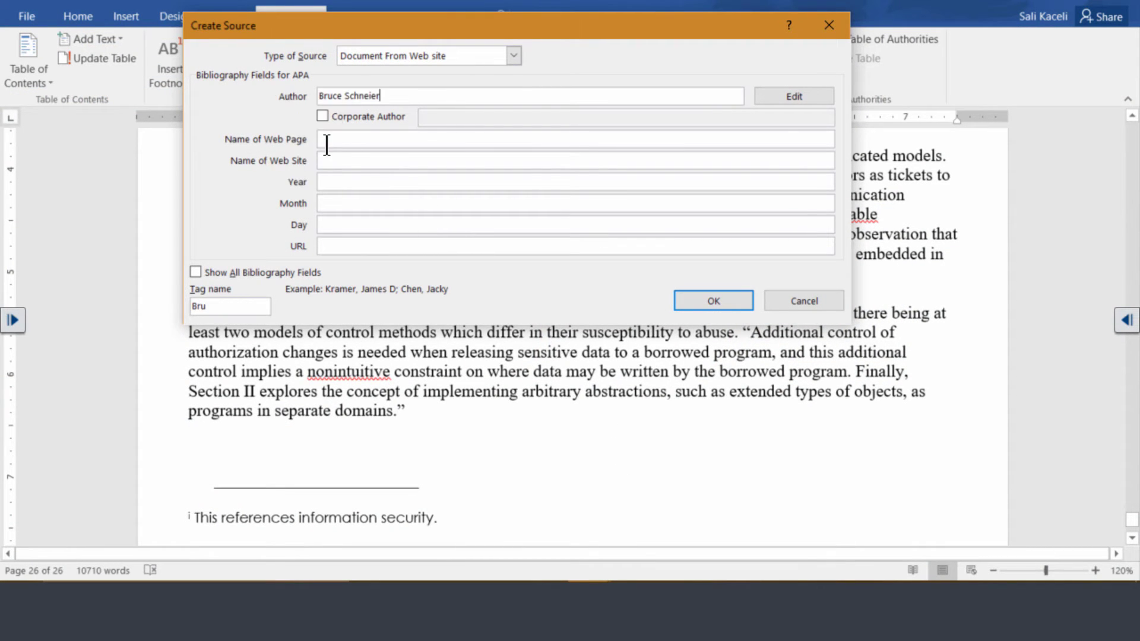
left_click(358, 145)
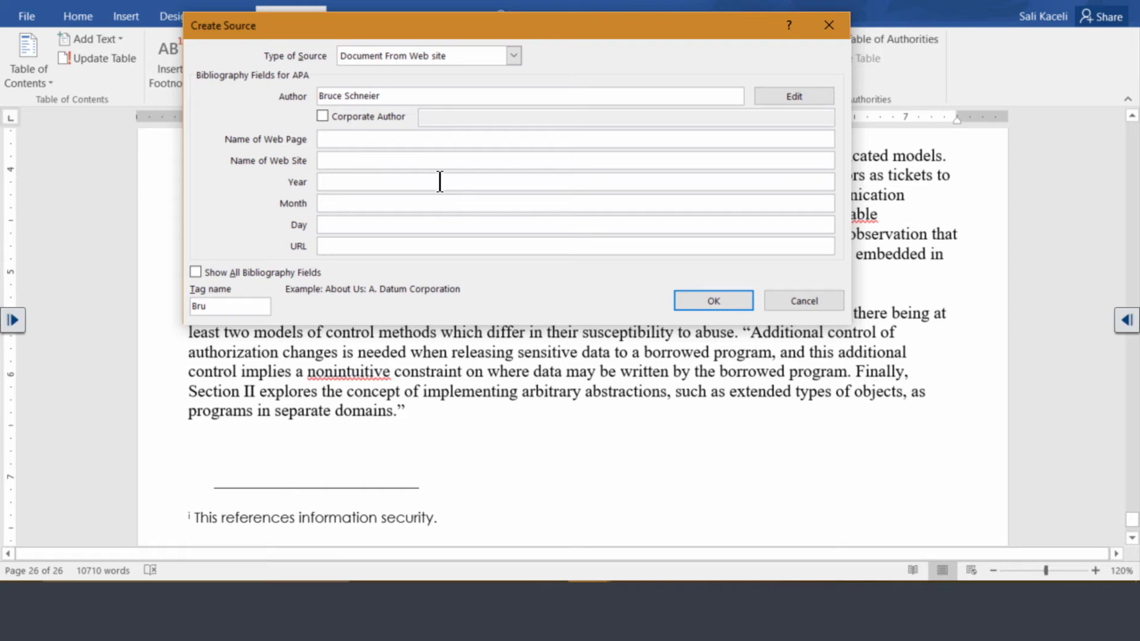
key("alt+Tab")
left_click_drag(905, 119, 341, 187)
key("ctrl+c")
key("alt+Tab")
key("ctrl+v")
Step: Enter web site name Cnn.com and the date December 21, 2015
left_click(350, 162)
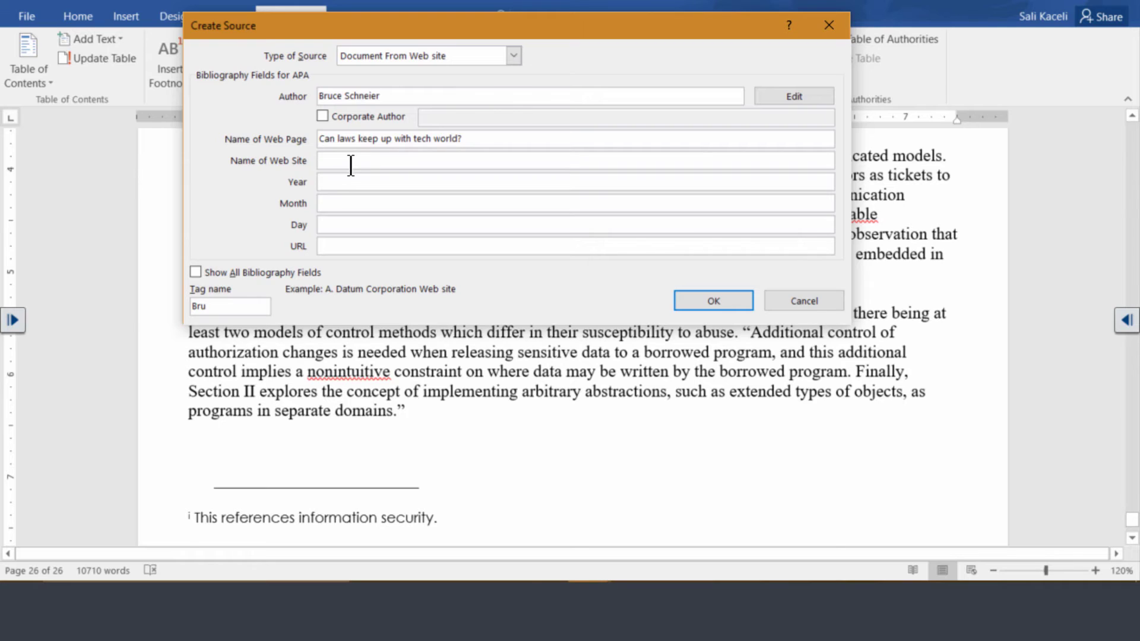
type("Cnn.com")
left_click(344, 182)
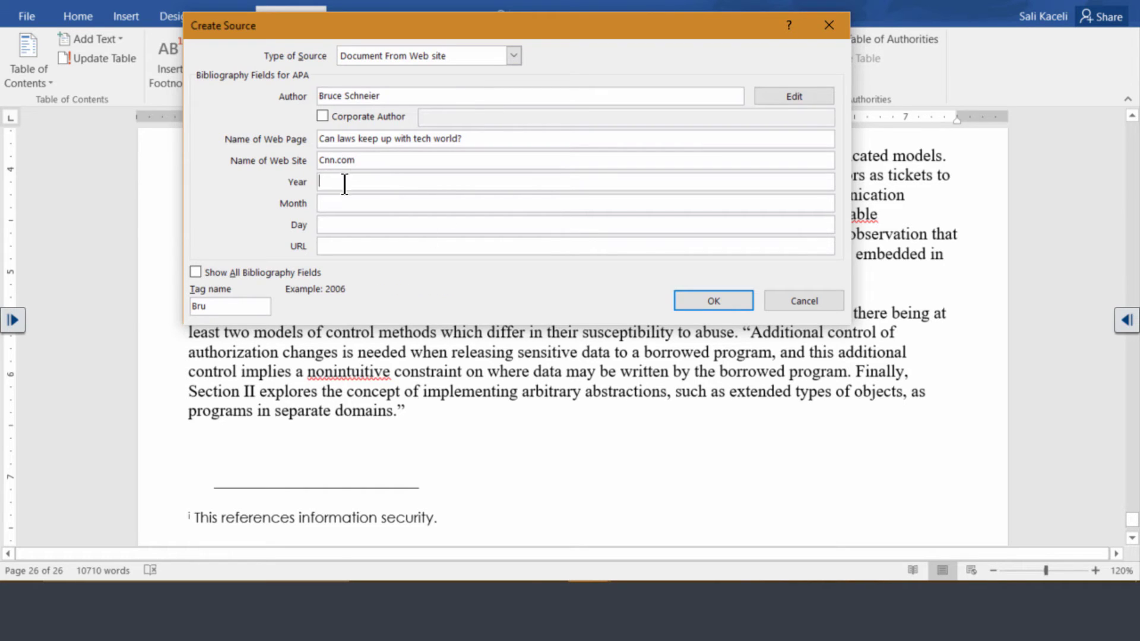
type("2015")
key("alt+Tab")
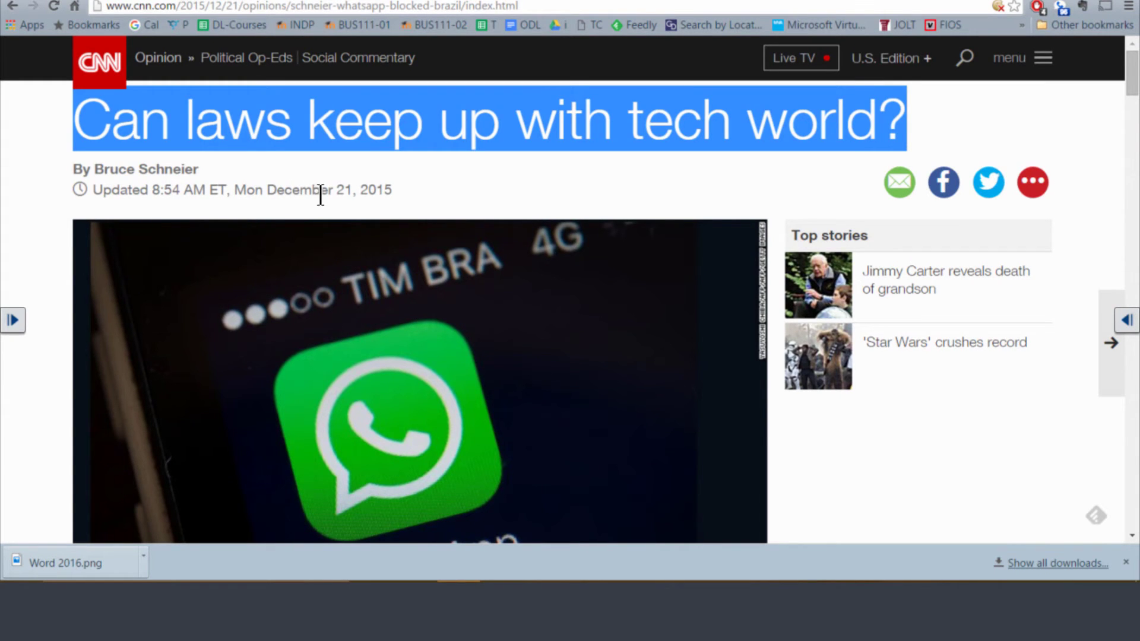
key("alt+Tab")
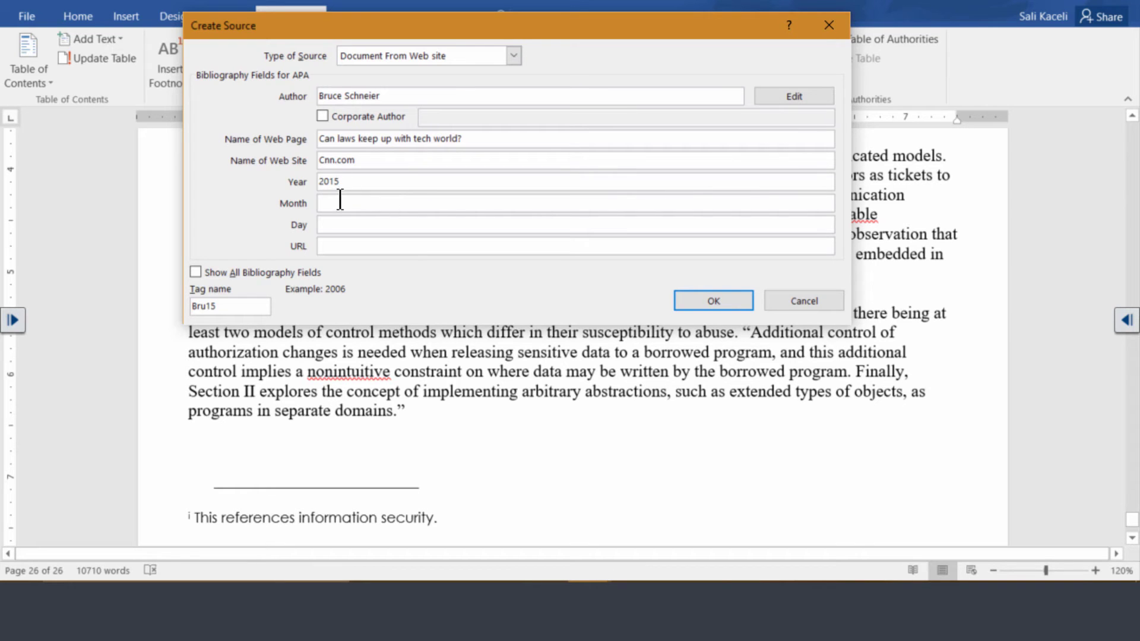
left_click(335, 203)
type("December")
left_click(349, 226)
type("21")
left_click(379, 245)
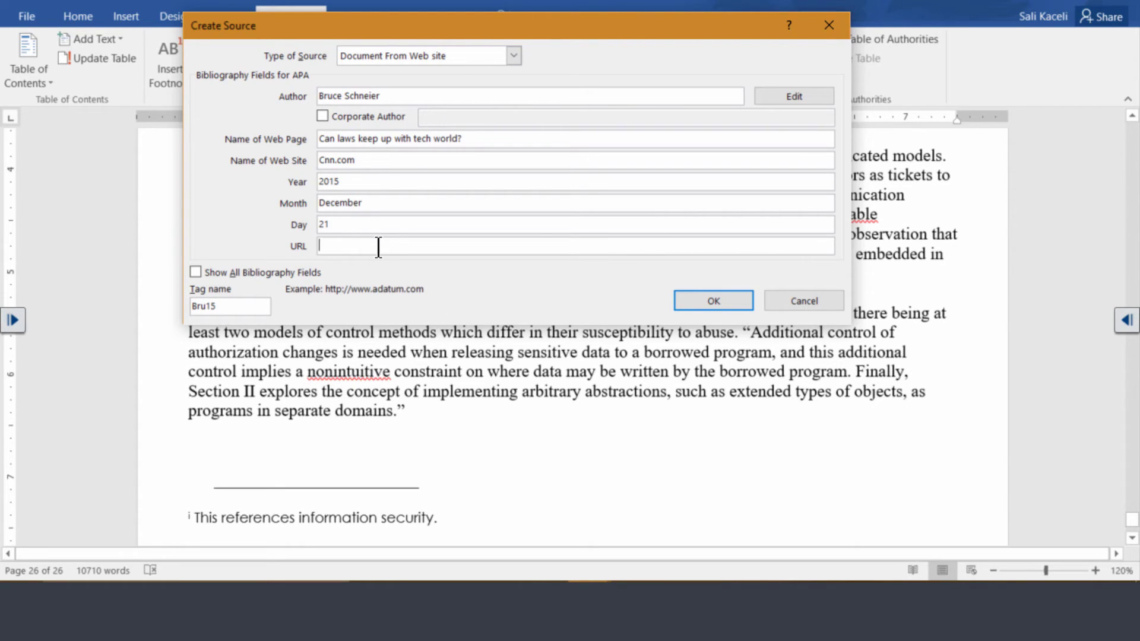
Step: Copy the article's URL from Chrome and paste it into the URL field
key("alt+Tab")
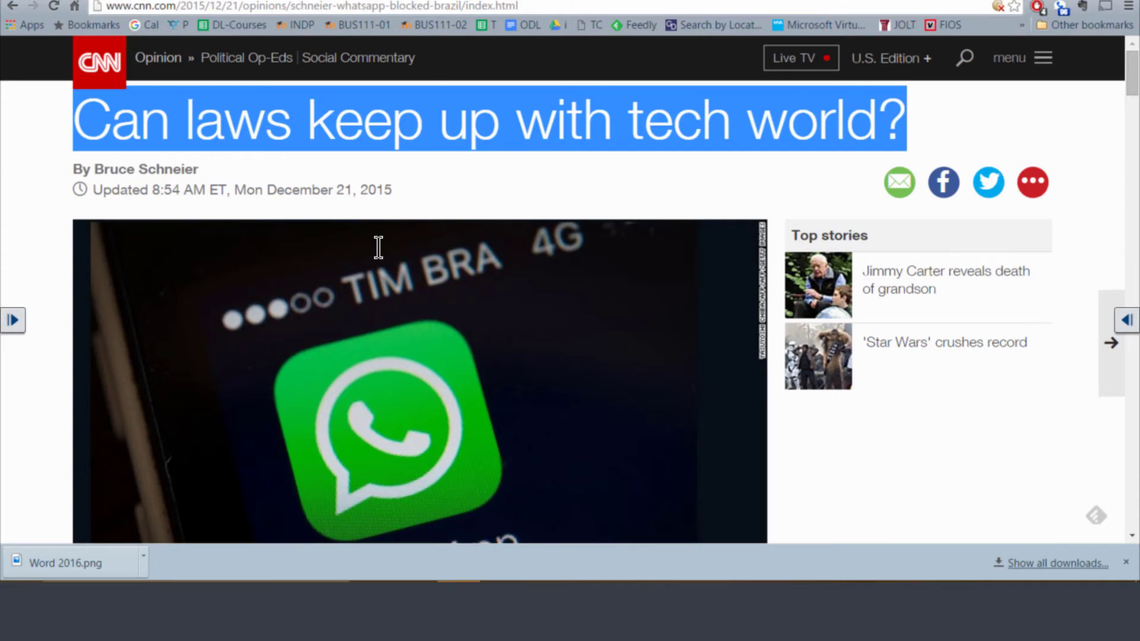
left_click(539, 6)
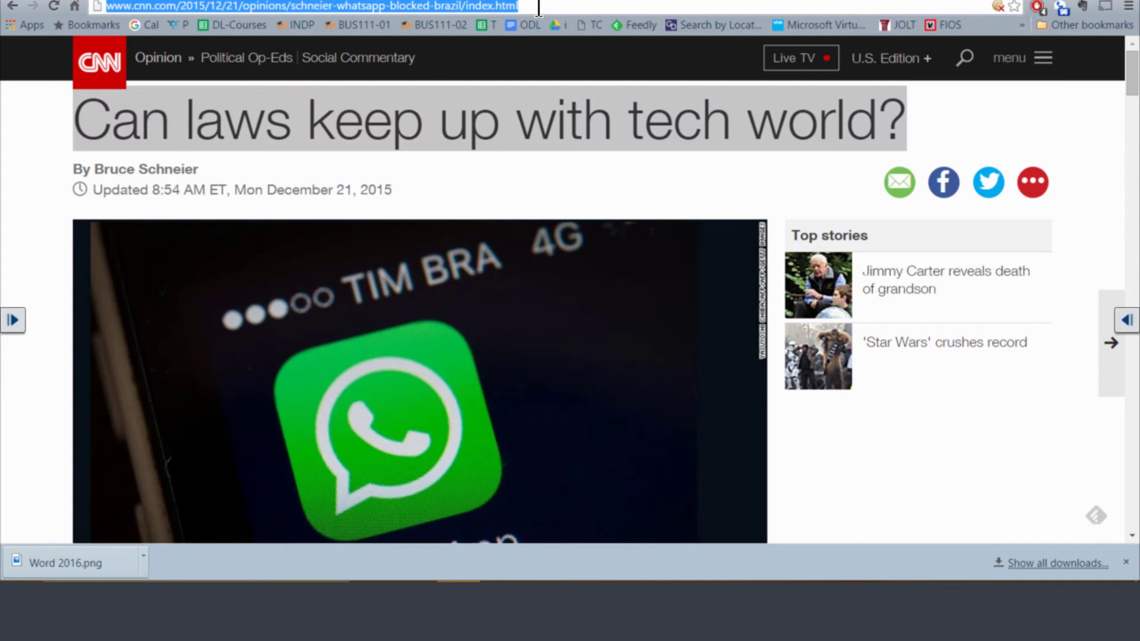
key("alt+Tab")
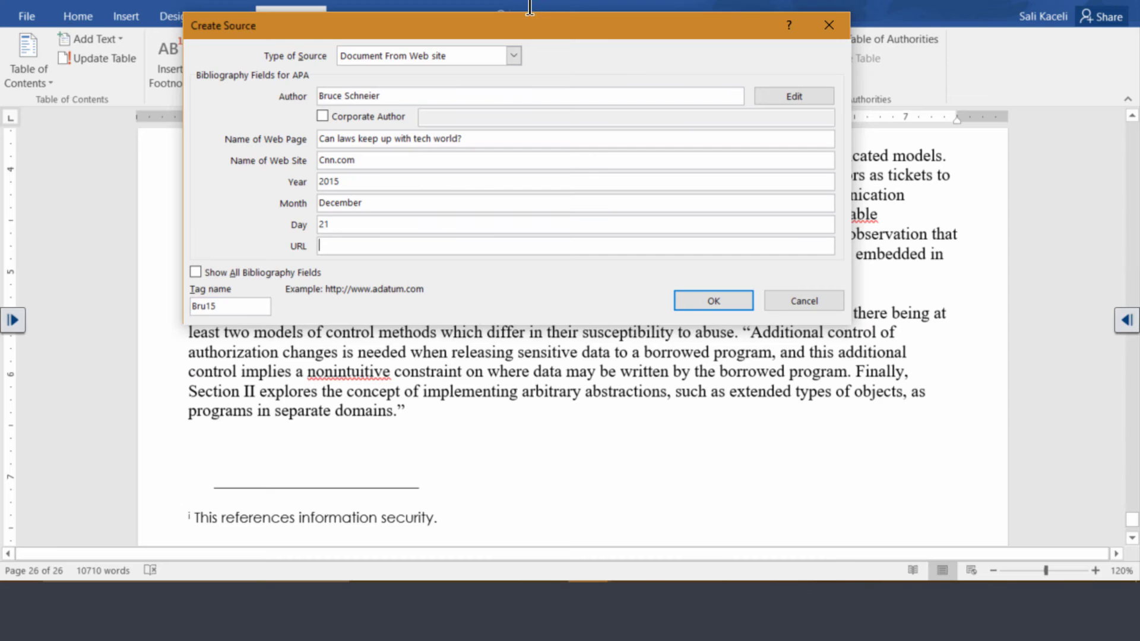
key("ctrl+v")
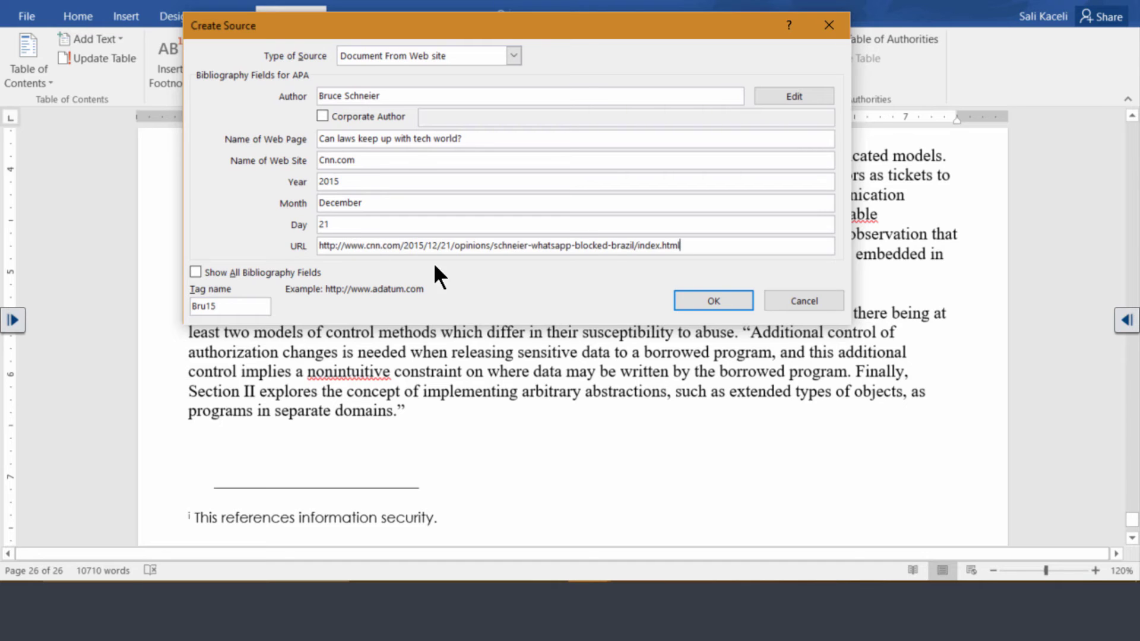
Step: Save the CNN web source, inserting its citation after the quoted passage
left_click(711, 302)
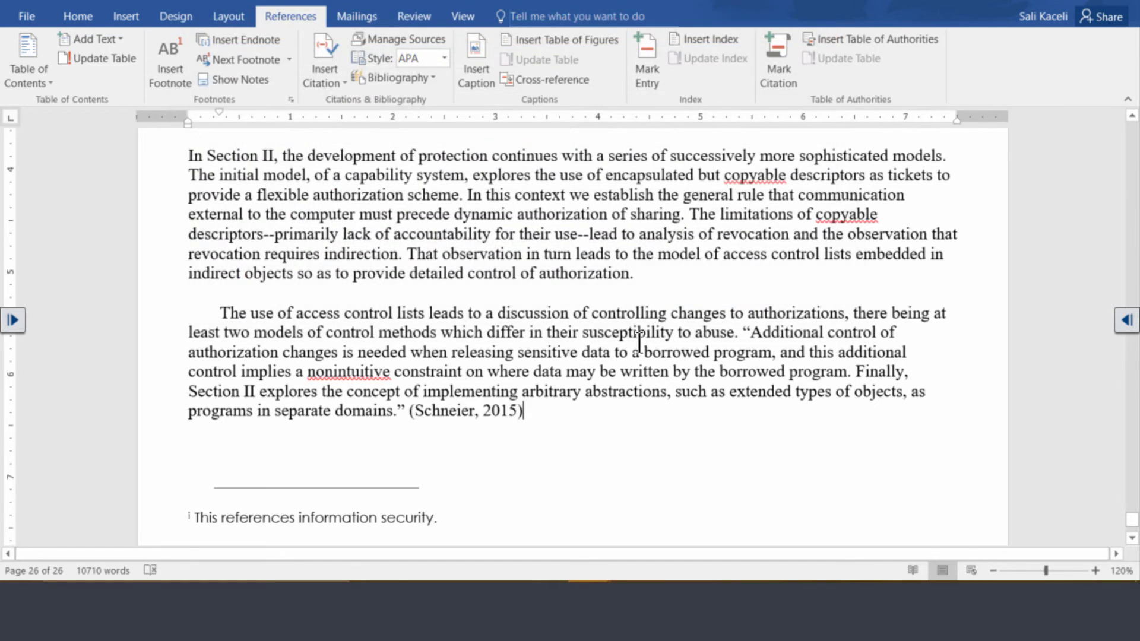
scroll(484, 380, "down", 5)
scroll(472, 380, "up", 10)
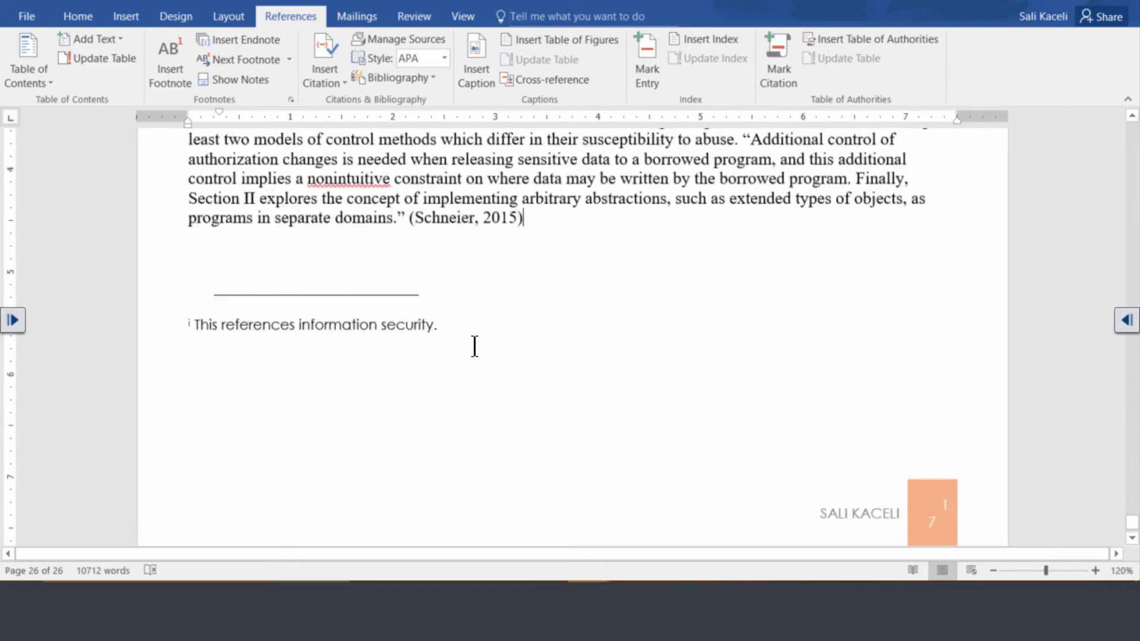
scroll(600, 395, "up", 15)
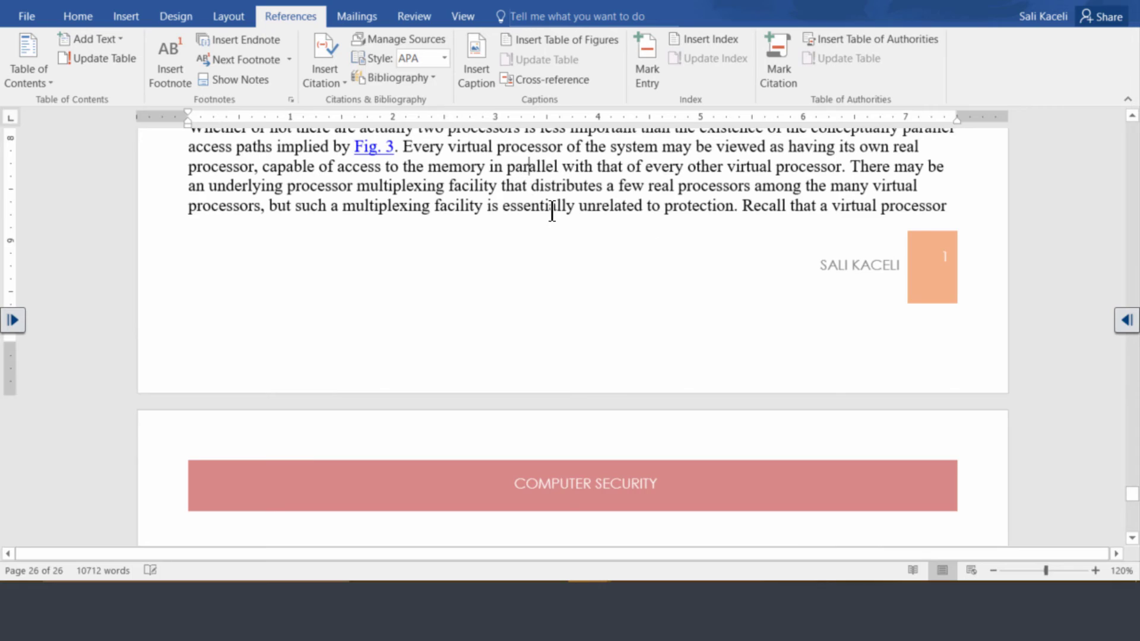
scroll(552, 211, "up", 12)
scroll(551, 211, "up", 15)
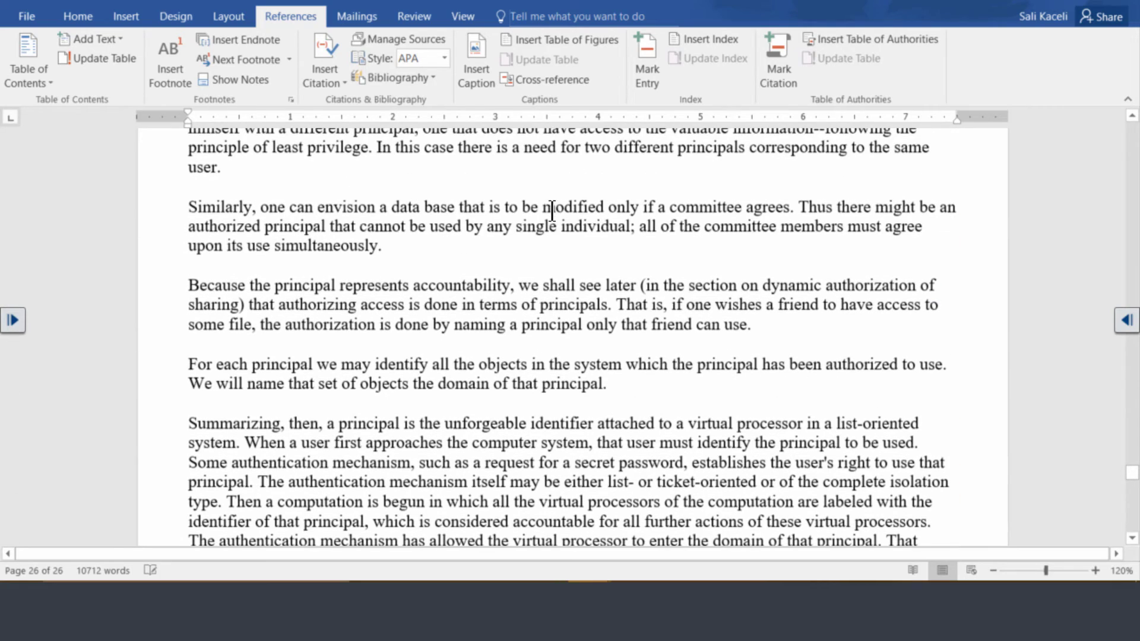
Step: Enclose the paragraph beginning 'Similarly, one can envision a data base' in quotation marks
left_click(186, 207)
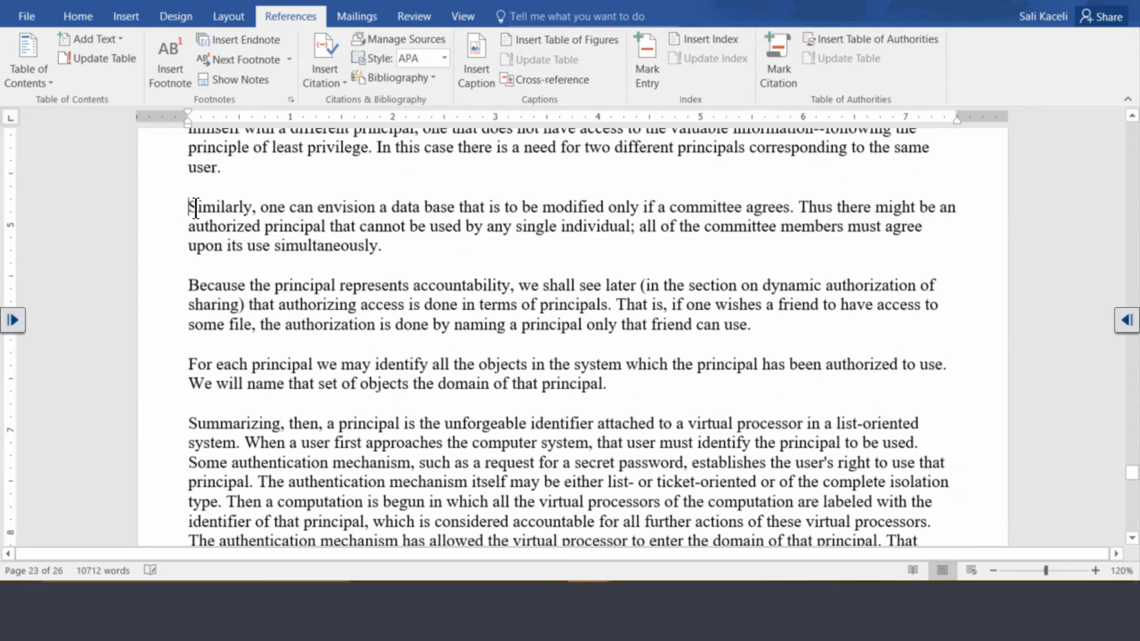
type("\"")
left_click(391, 247)
type("\"")
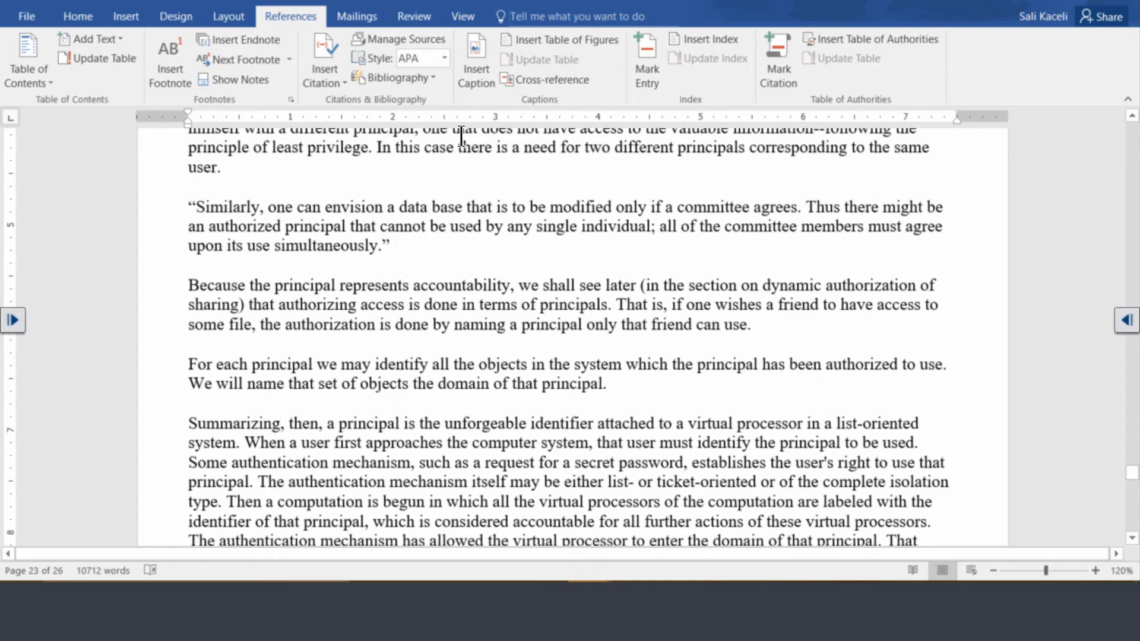
key("ctrl+shift+Up")
left_click(395, 250)
Step: In Source Manager, preview the Computer Security source in the Current and Master lists
left_click(341, 81)
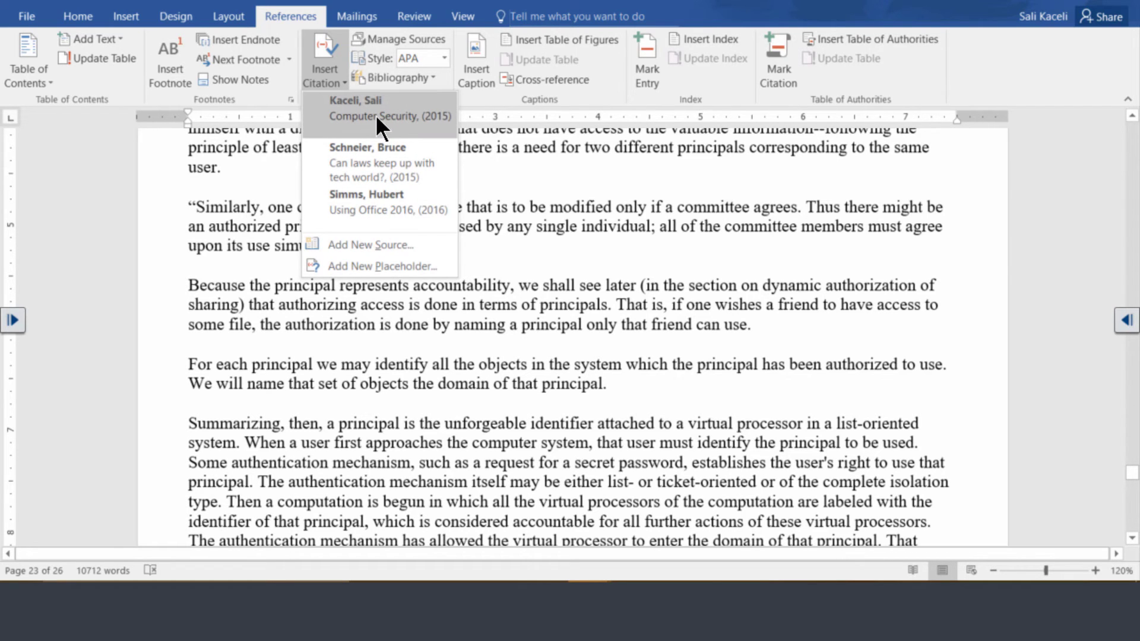
left_click(396, 38)
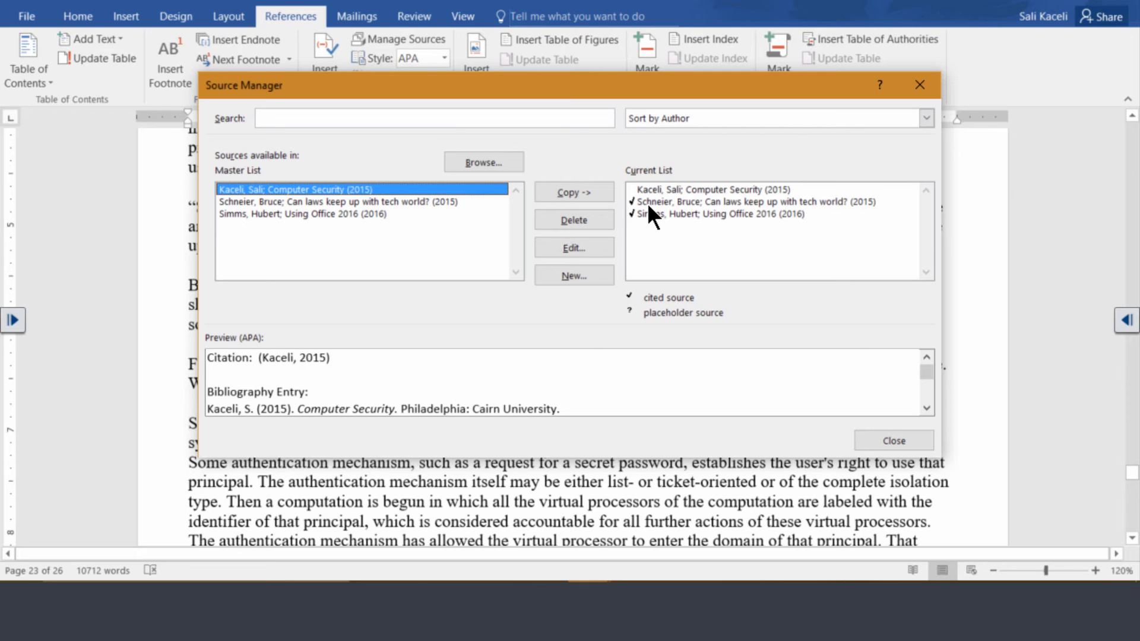
left_click(635, 190)
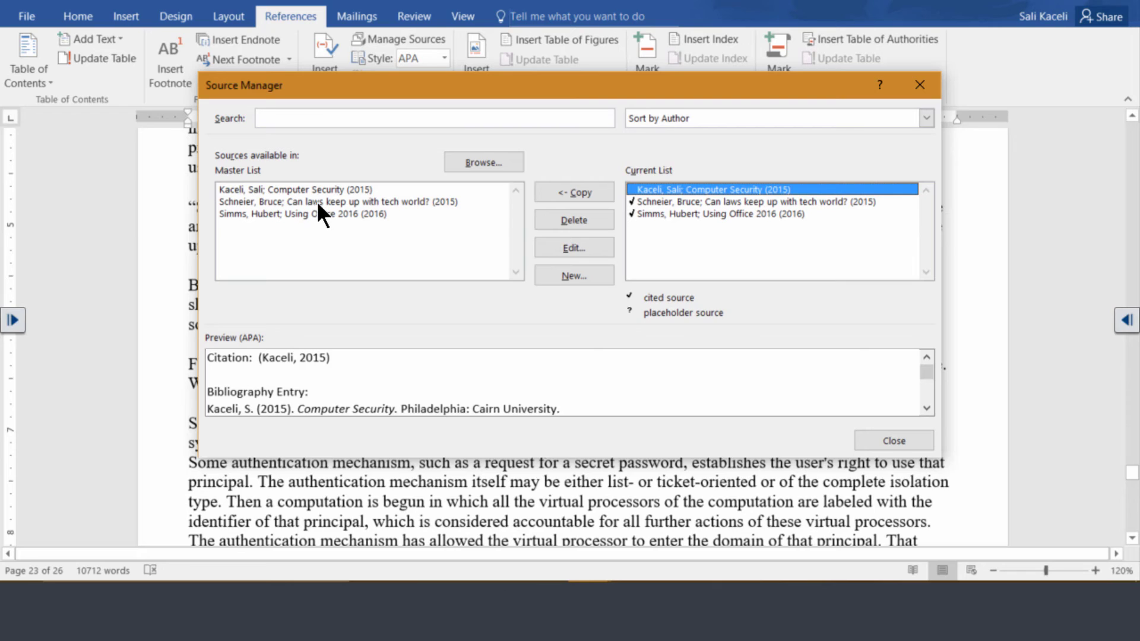
left_click(256, 191)
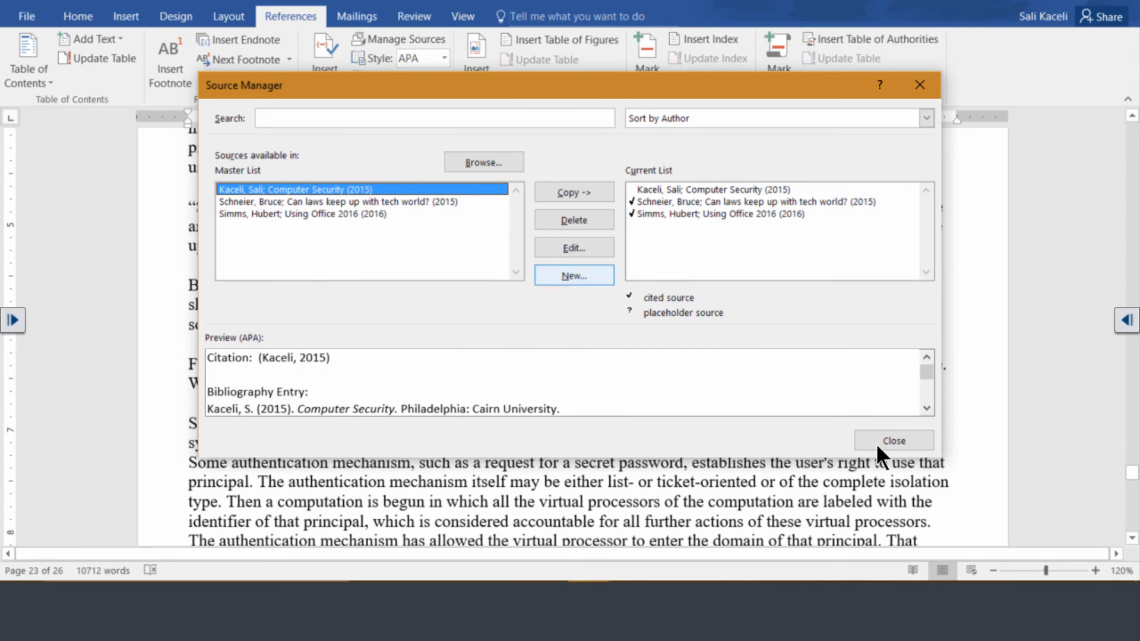
left_click(895, 441)
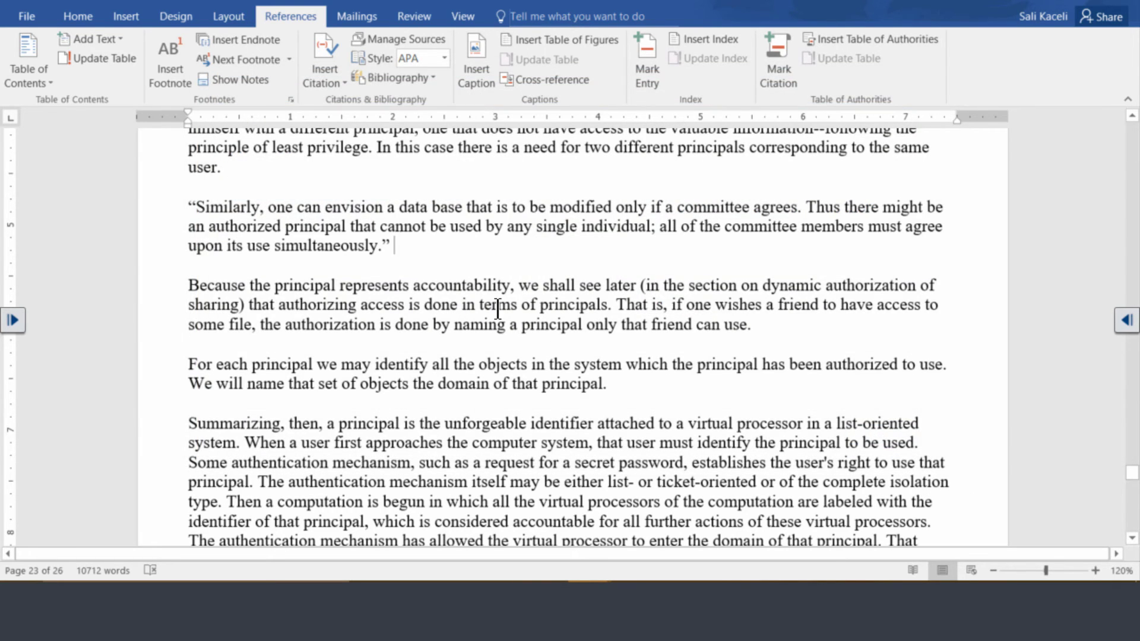
Step: Insert a citation to the 2015 Computer Security book after the quoted 'Similarly' paragraph
left_click(341, 82)
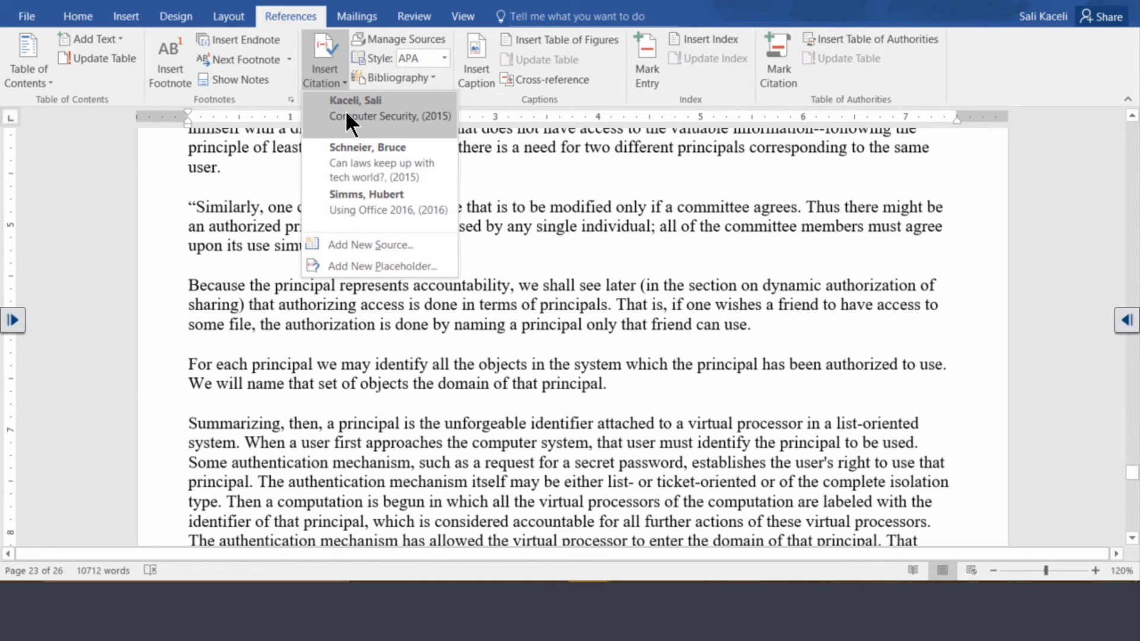
left_click(346, 116)
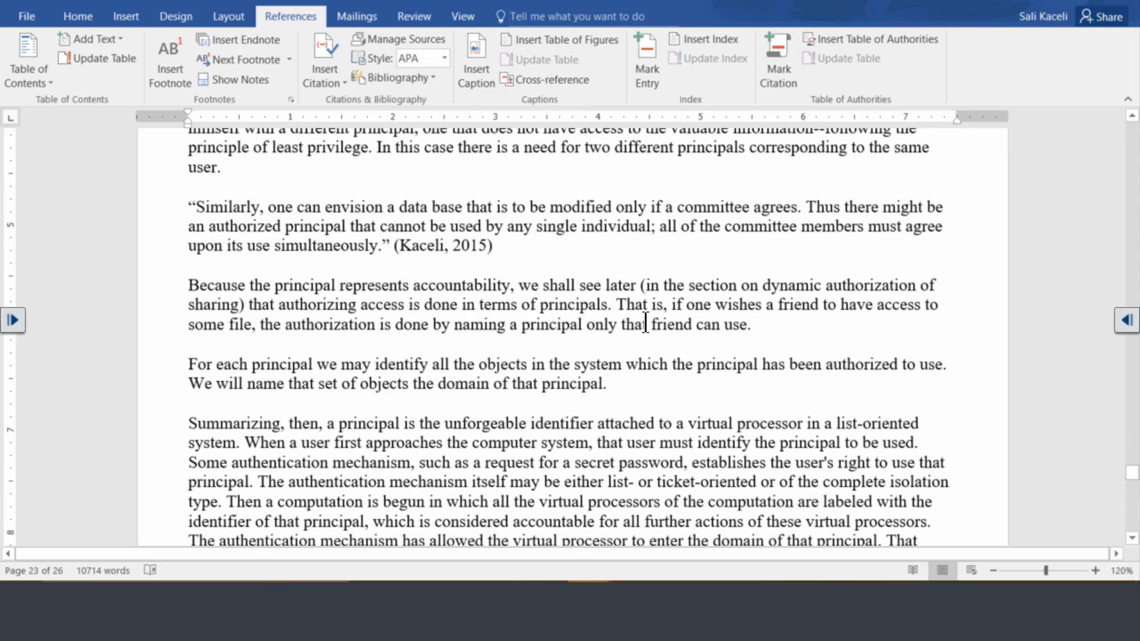
scroll(646, 323, "down", 8)
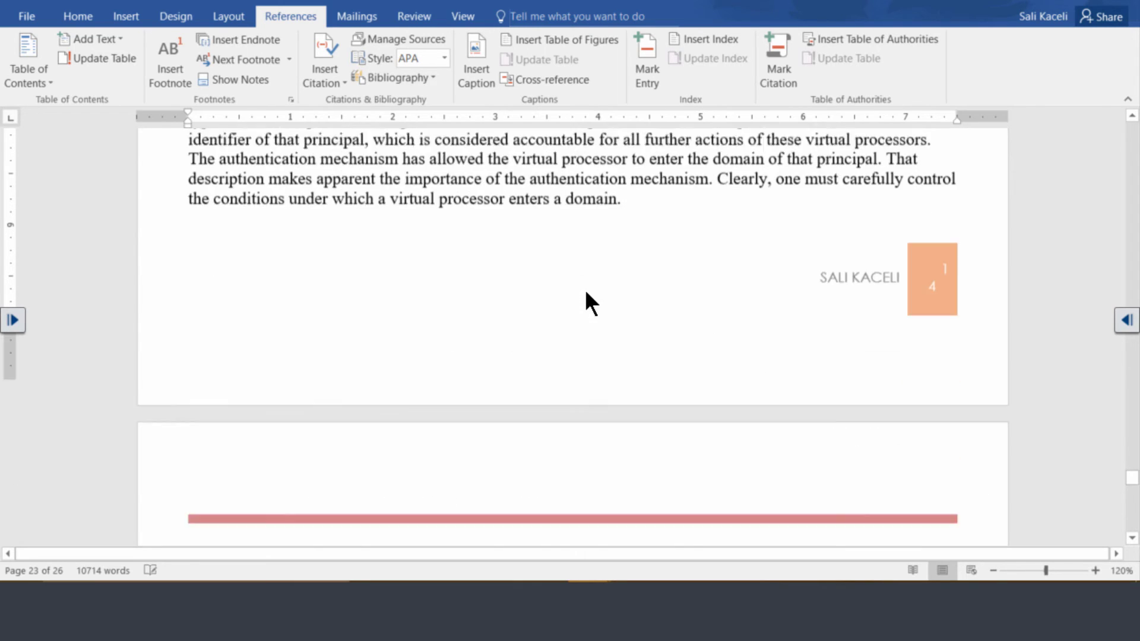
scroll(585, 291, "up", 8)
scroll(586, 291, "down", 8)
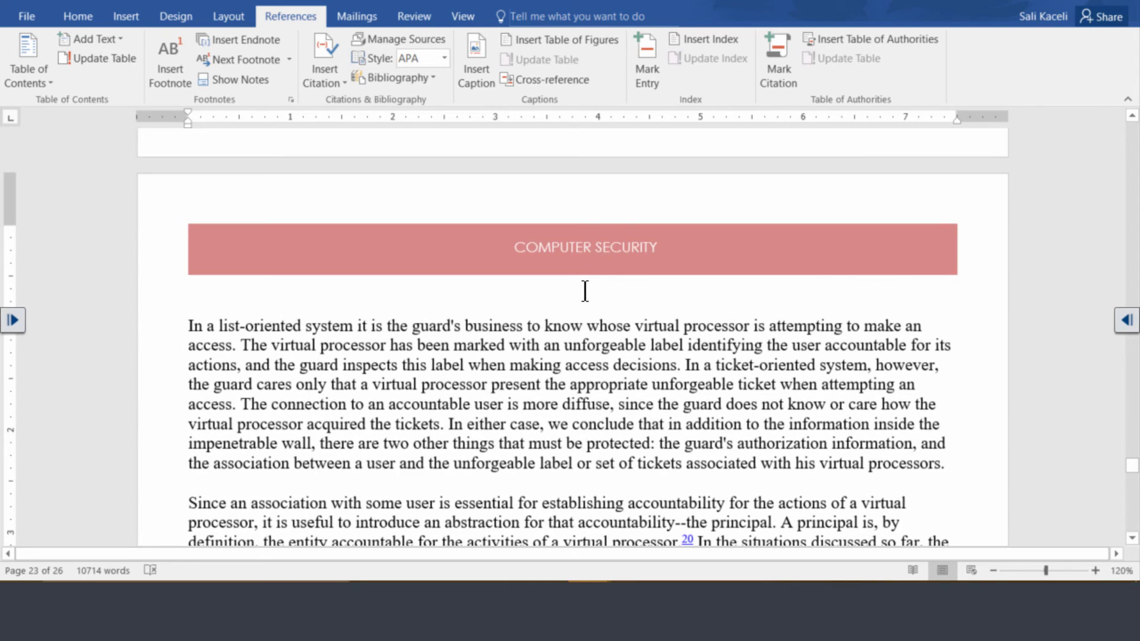
scroll(585, 291, "down", 20)
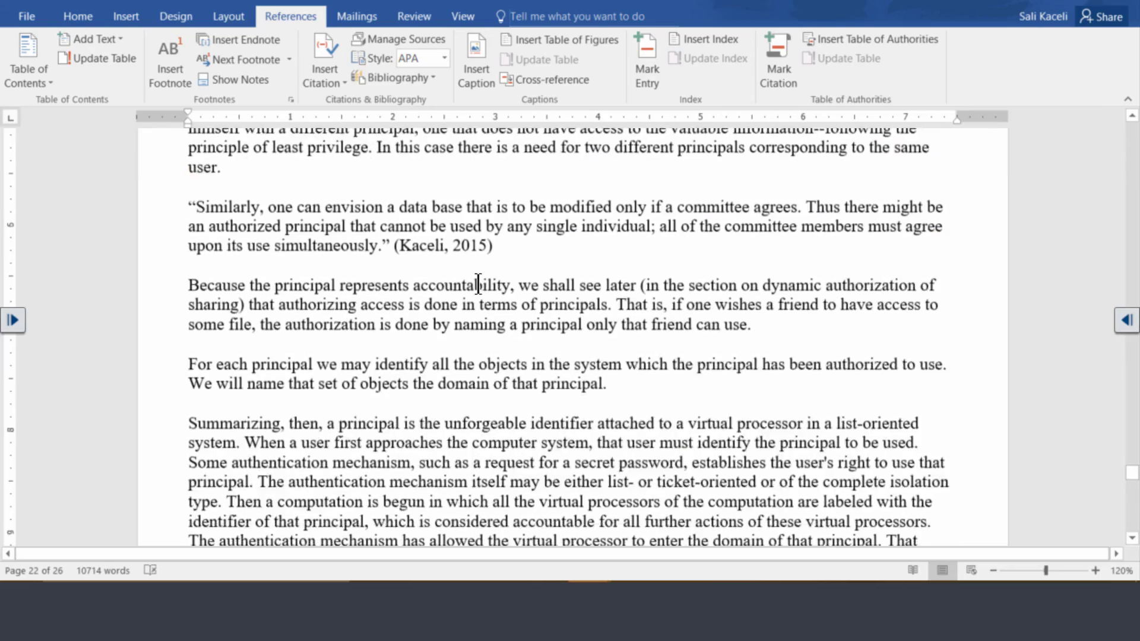
scroll(449, 274, "down", 20)
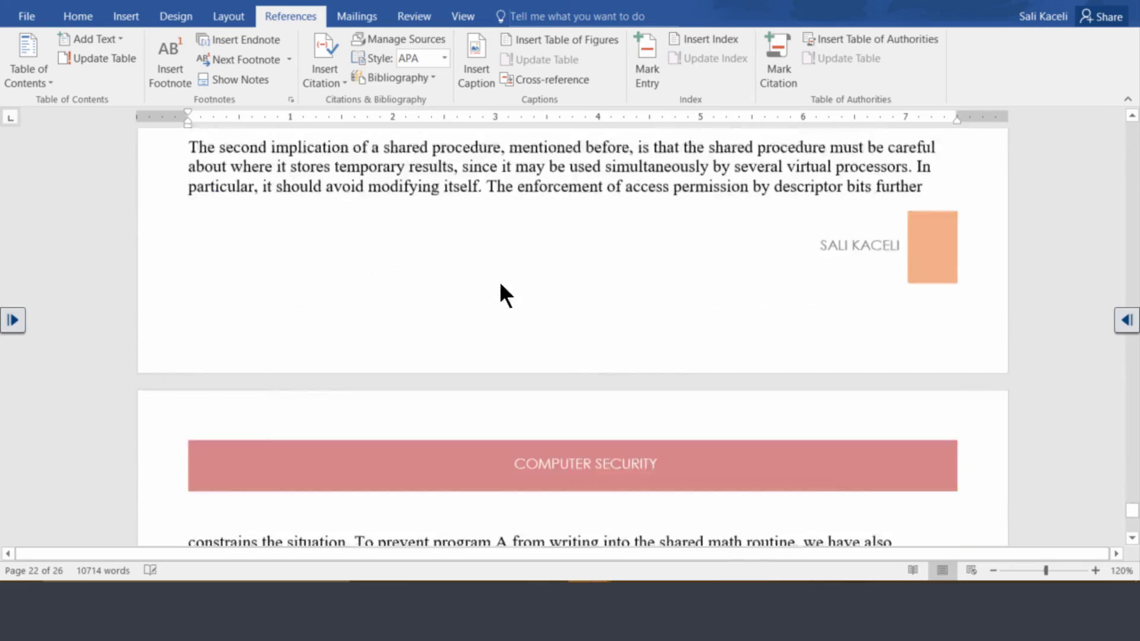
scroll(491, 271, "up", 5)
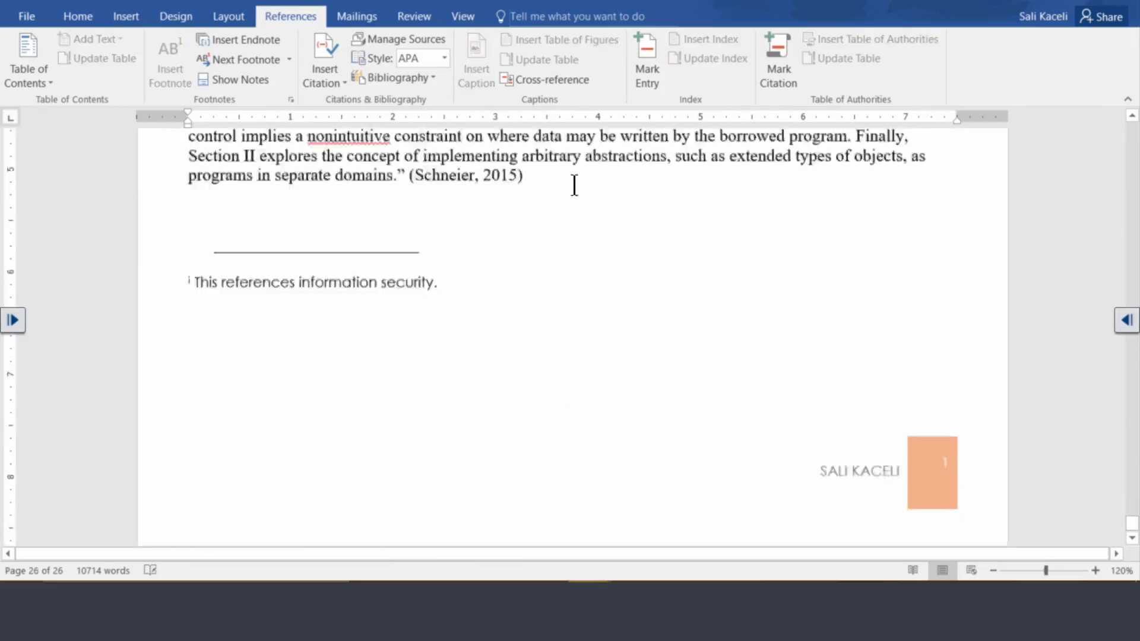
Step: Insert a page break after the final citation, creating blank page 27
left_click(550, 409)
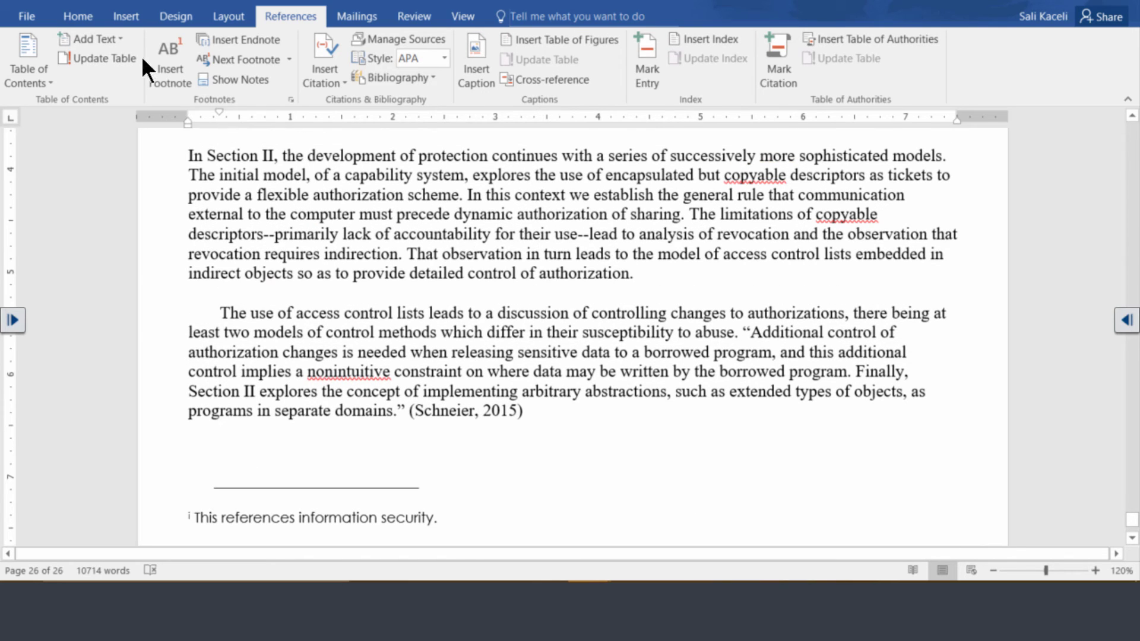
left_click(126, 13)
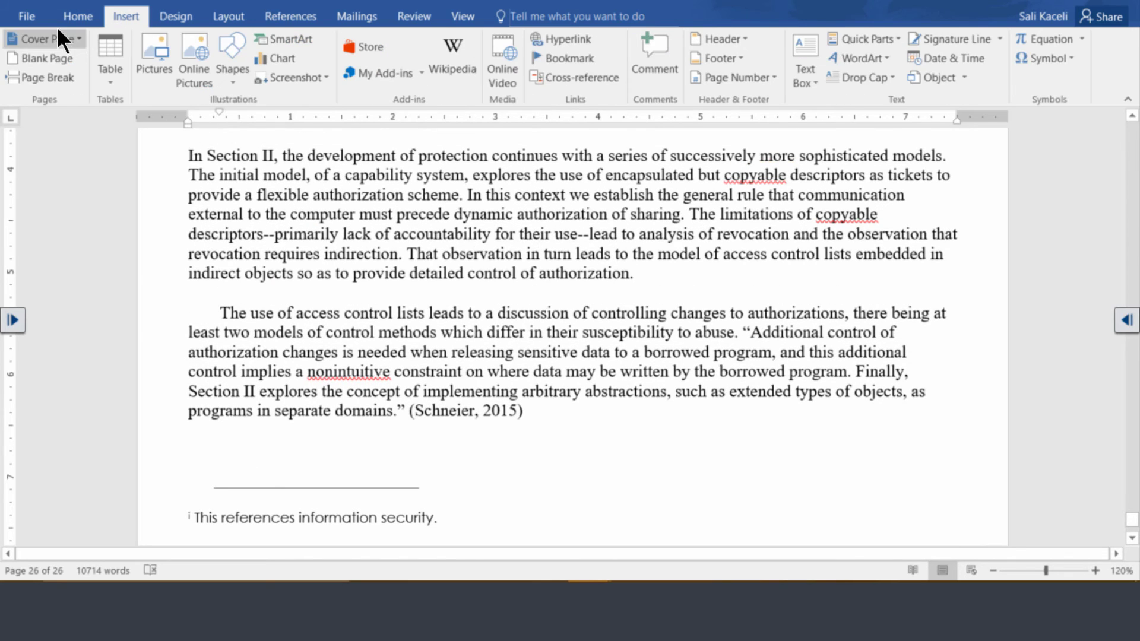
left_click(57, 75)
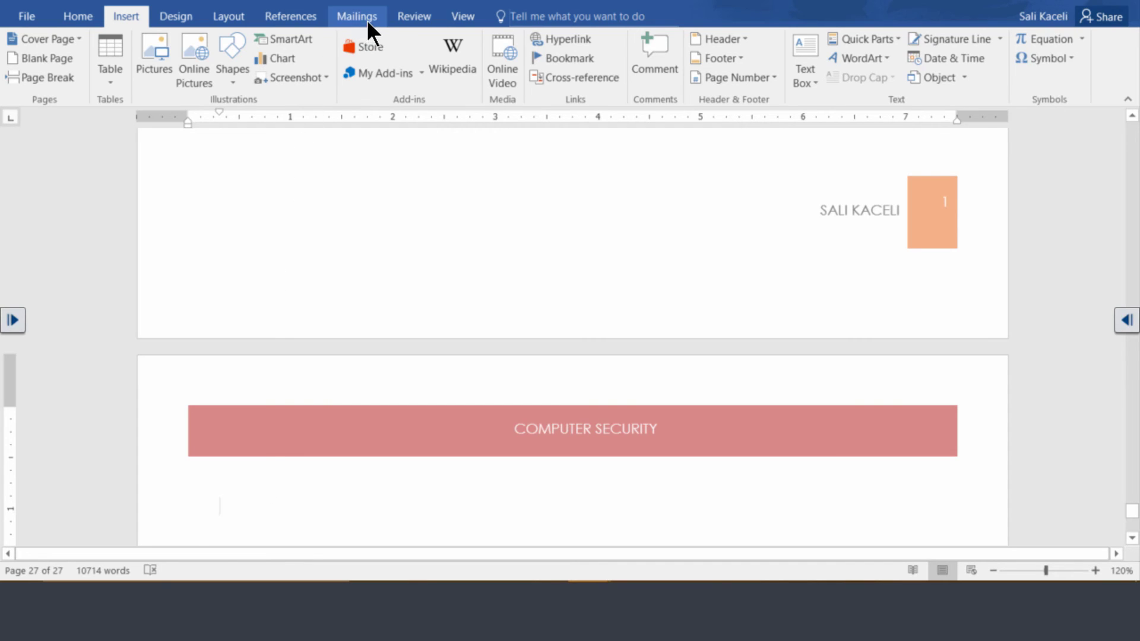
Step: Insert the built-in titled Bibliography on page 27, listing all three cited sources in APA style
left_click(293, 20)
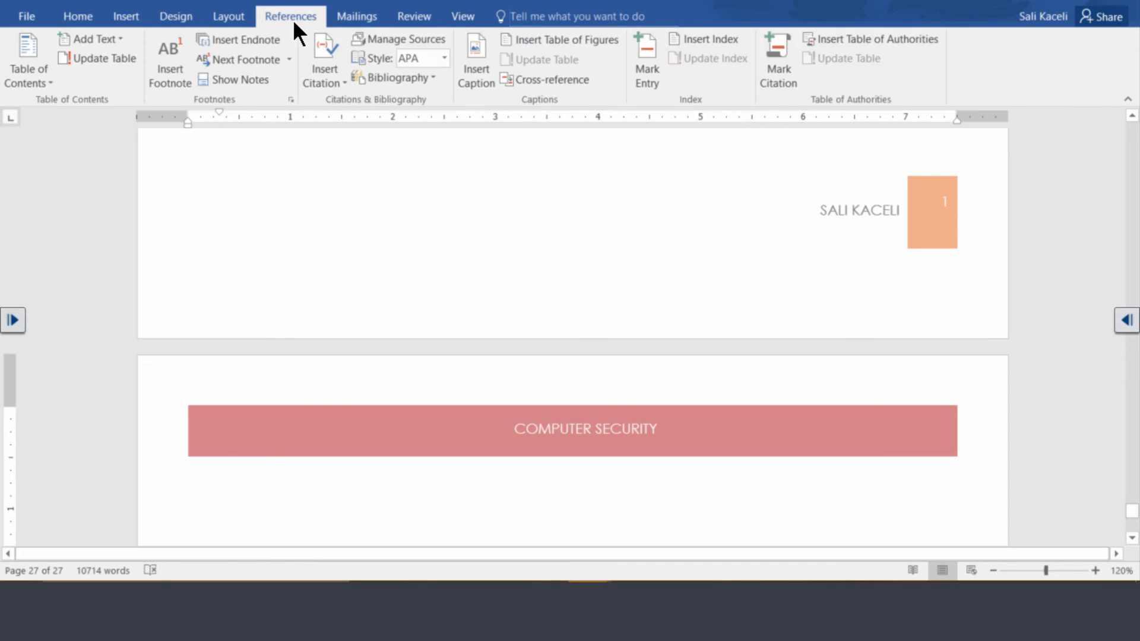
left_click(427, 77)
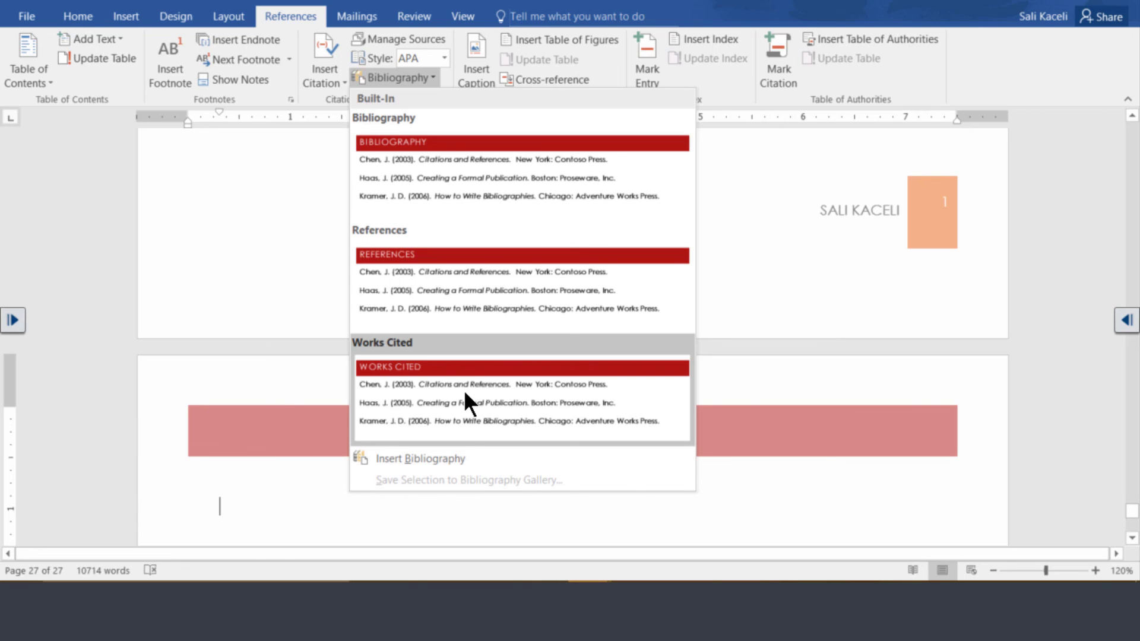
left_click(473, 178)
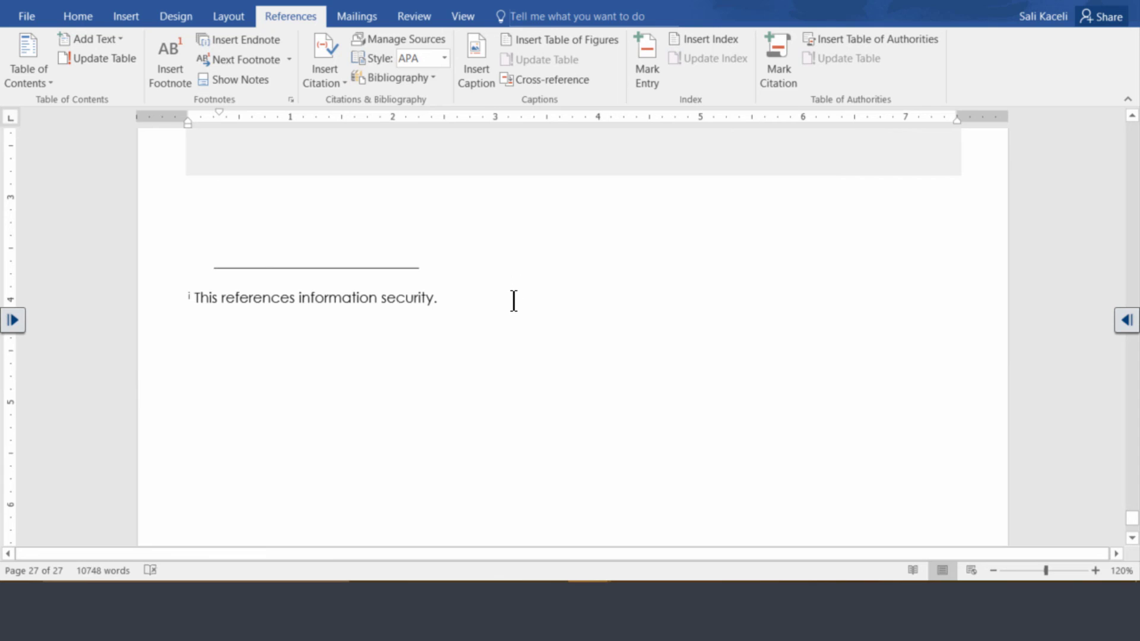
scroll(312, 373, "down", 2)
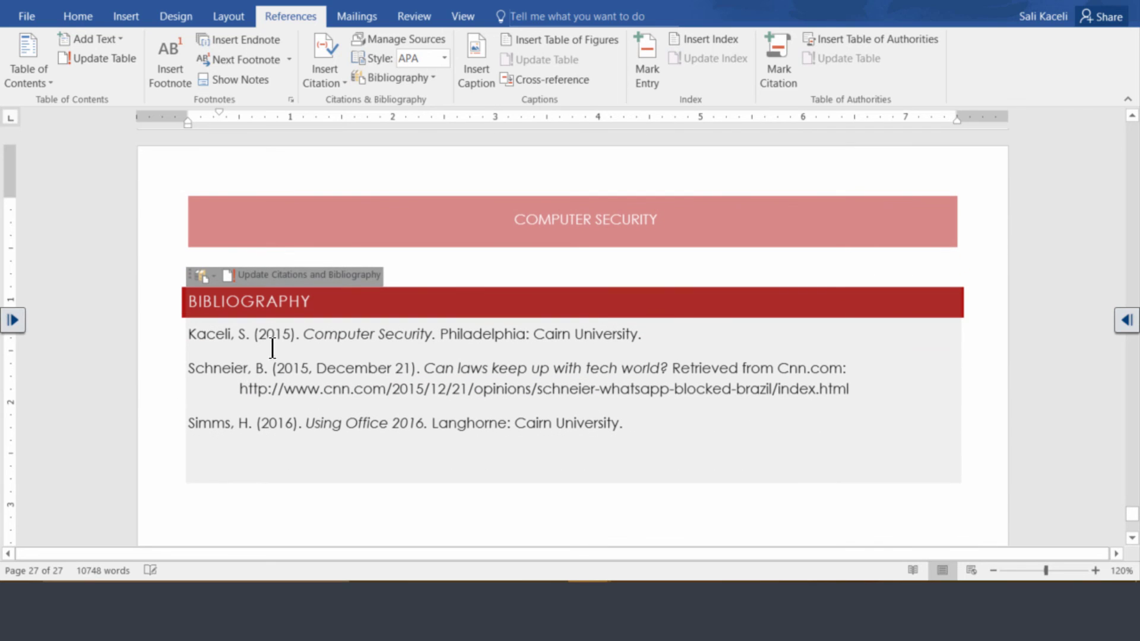
left_click(207, 339)
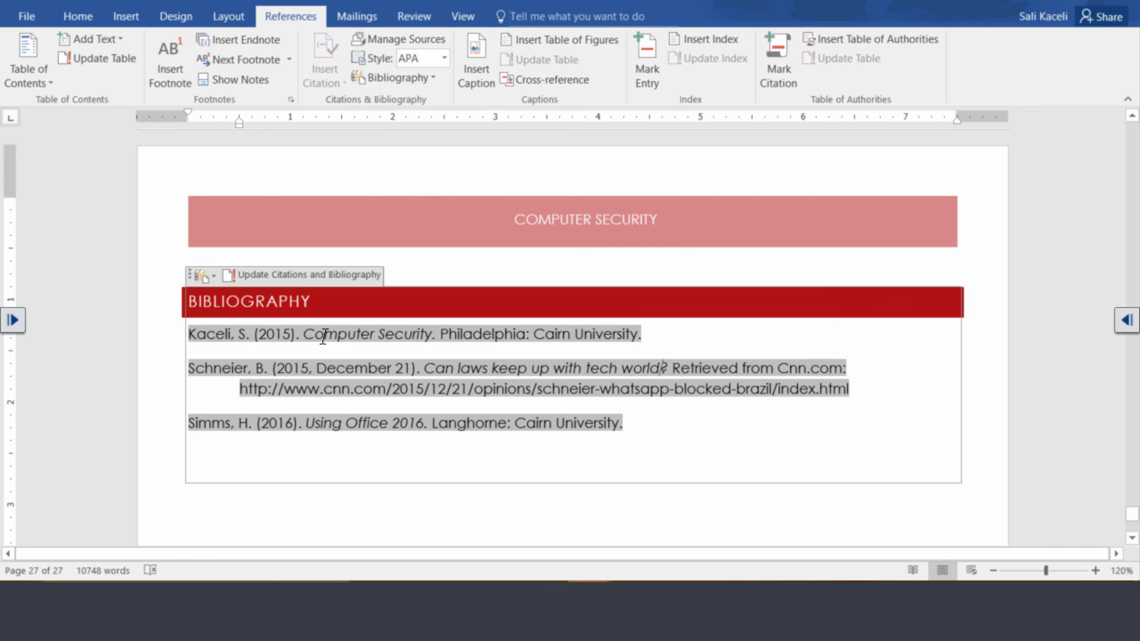
left_click(287, 488)
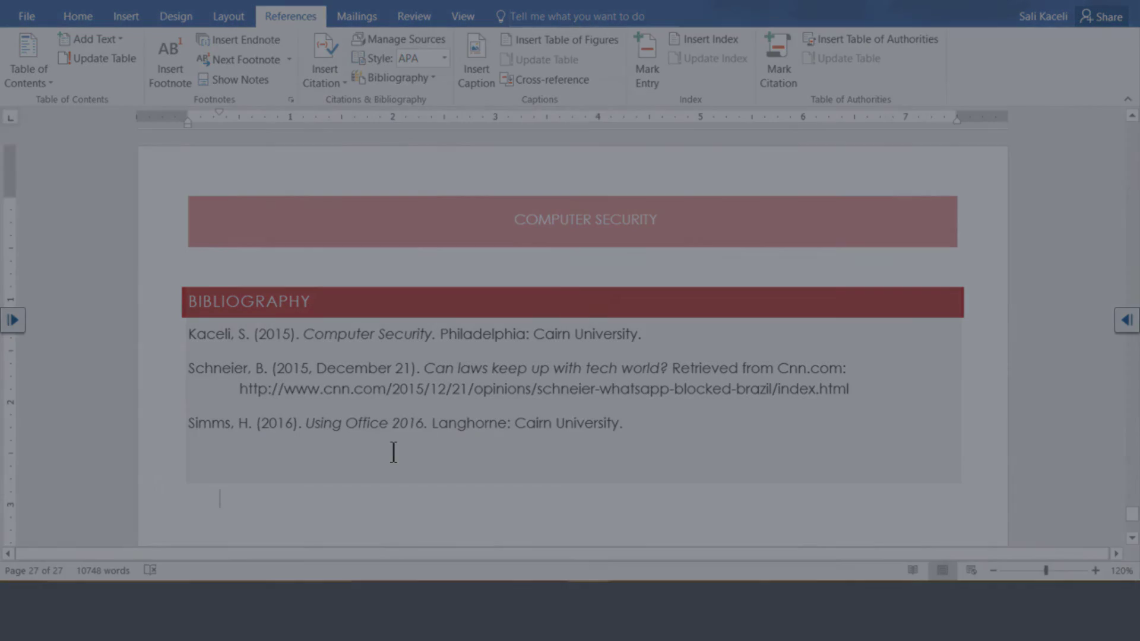